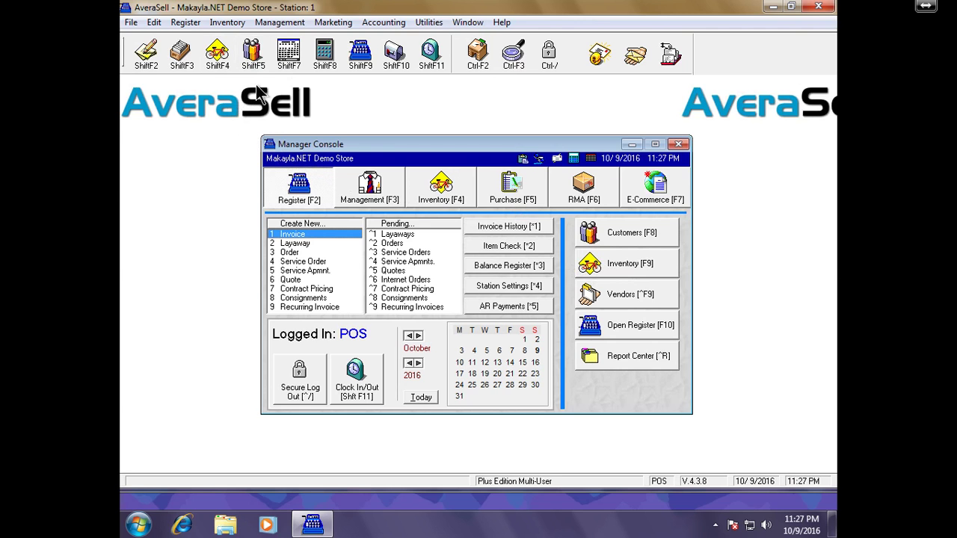
{"action": "left_click", "coordinate": [230, 24]}
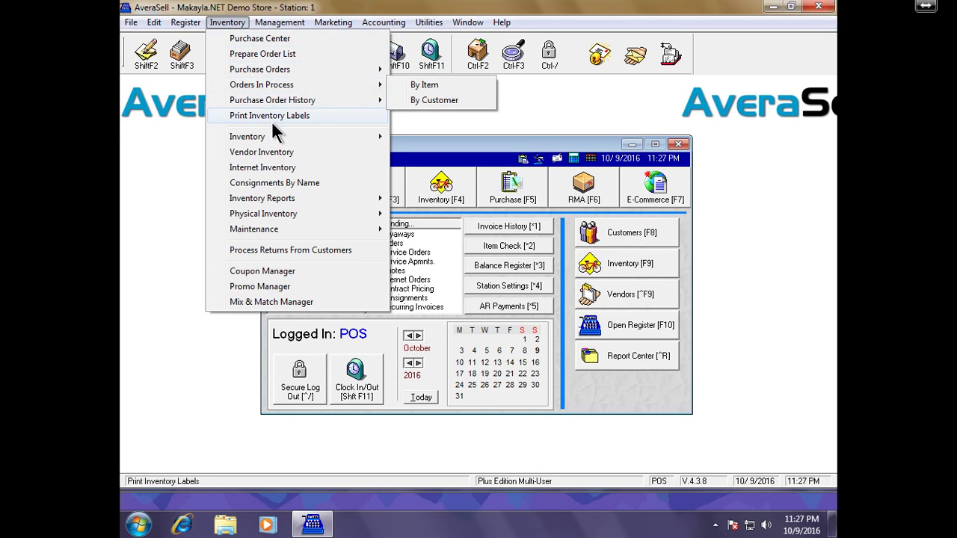
{"action": "mouse_move", "coordinate": [278, 139]}
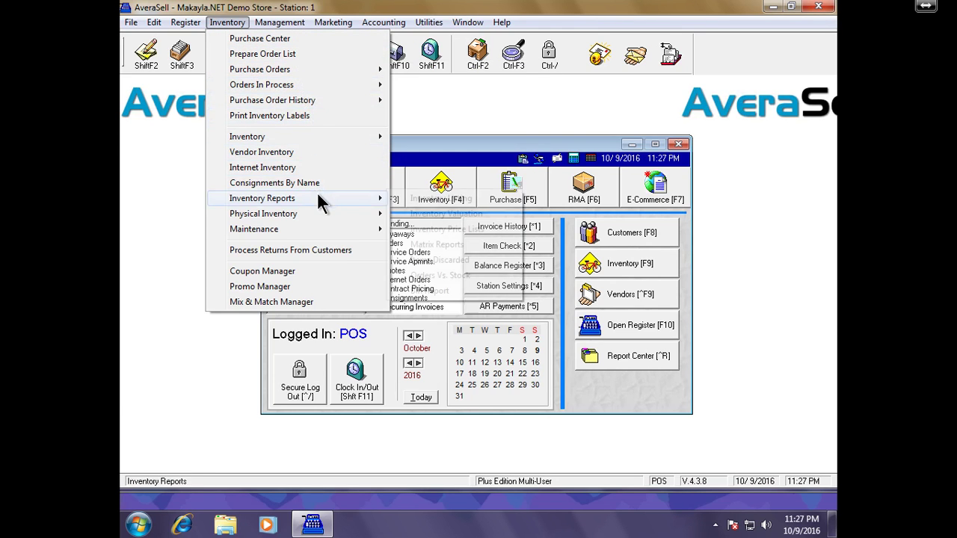
{"action": "mouse_move", "coordinate": [323, 223]}
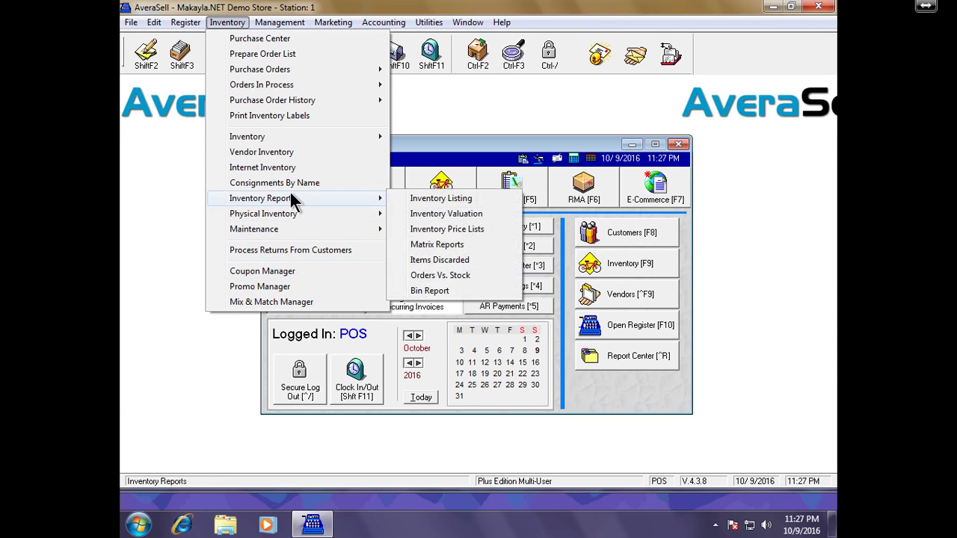
{"action": "mouse_move", "coordinate": [308, 135]}
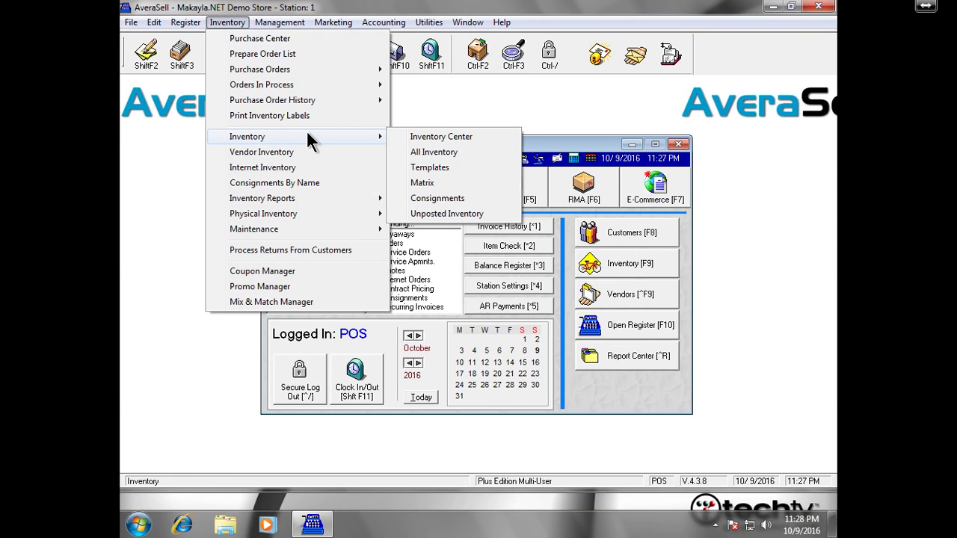
{"action": "left_click", "coordinate": [240, 24]}
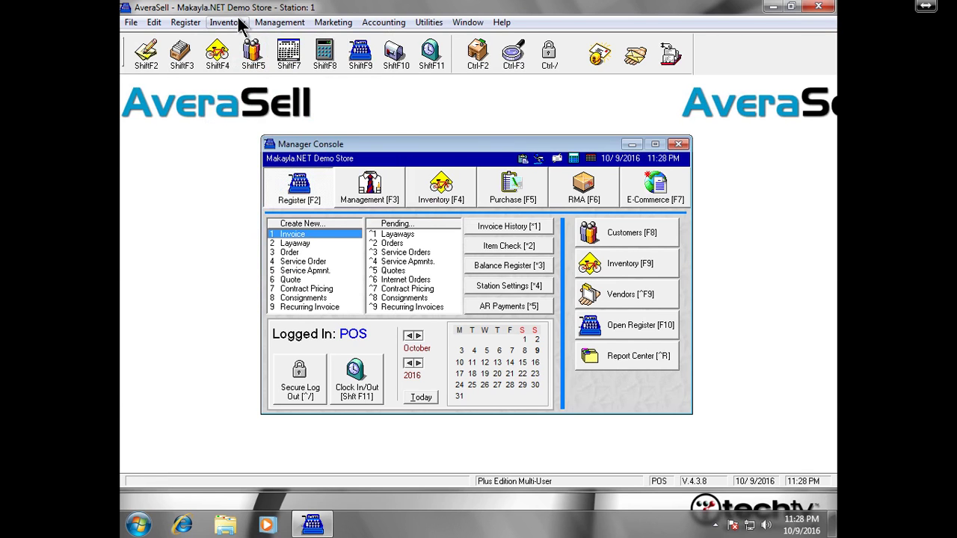
{"action": "left_click", "coordinate": [240, 24]}
{"action": "left_click", "coordinate": [241, 24]}
Step: Add a new Normal inventory item from the inventory list, assigned to the Taxable Items category under Merchandise
{"action": "left_click", "coordinate": [218, 54]}
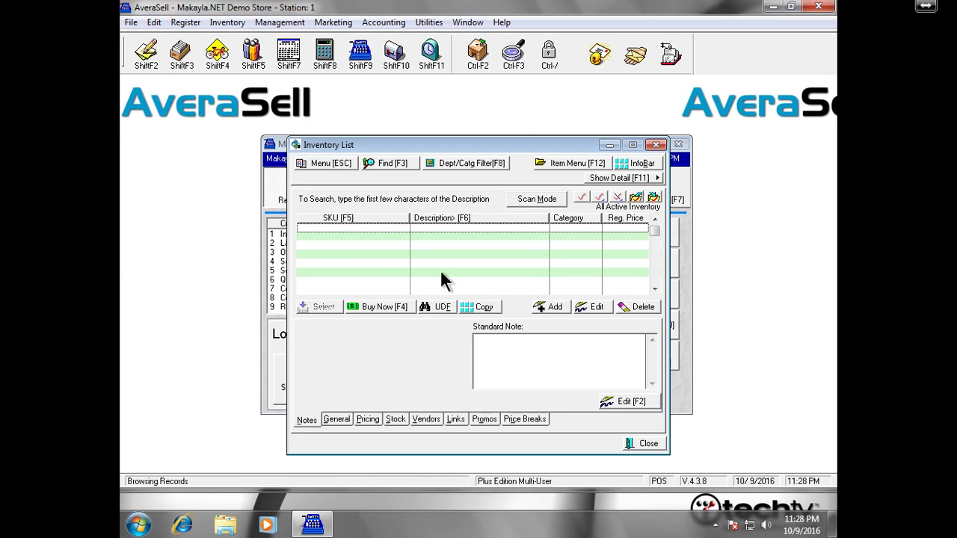
{"action": "left_click", "coordinate": [552, 308]}
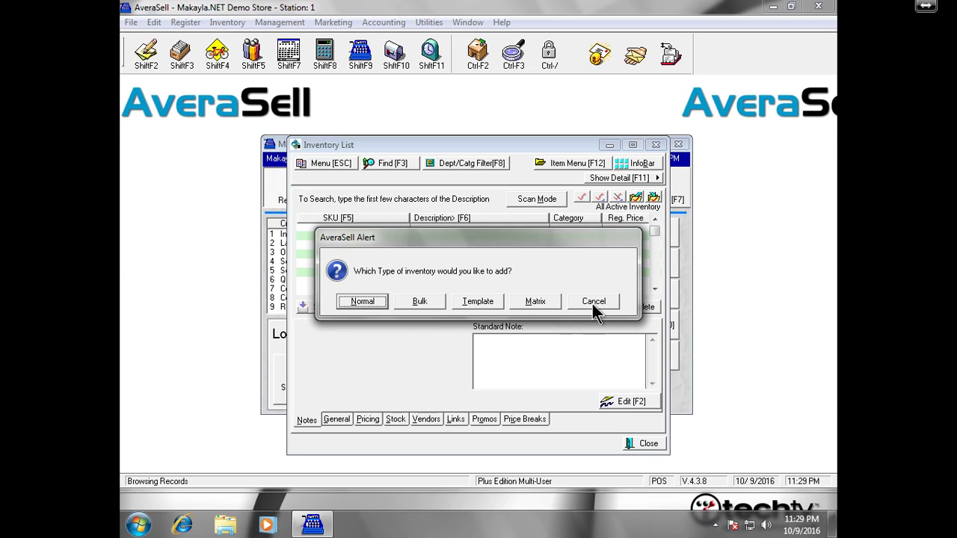
{"action": "left_click", "coordinate": [362, 301]}
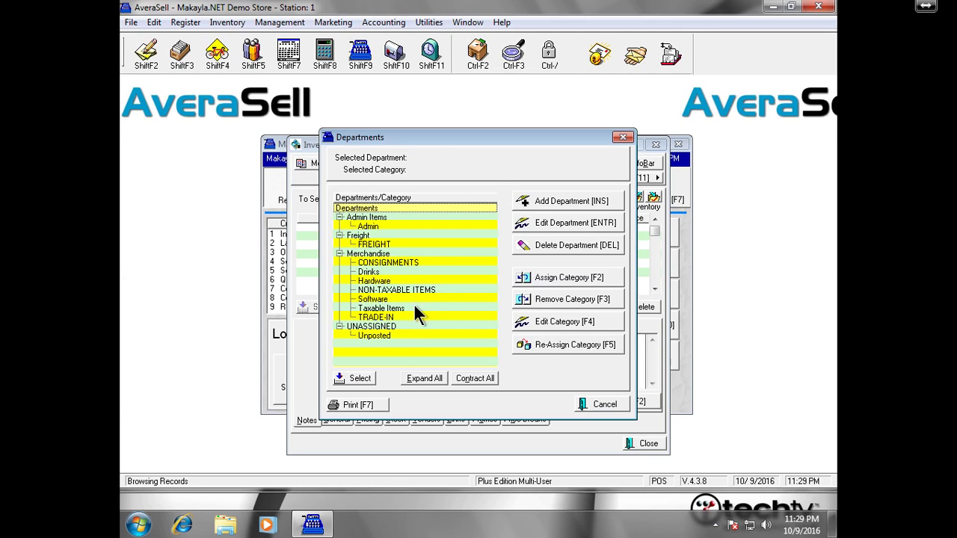
{"action": "left_click", "coordinate": [415, 307]}
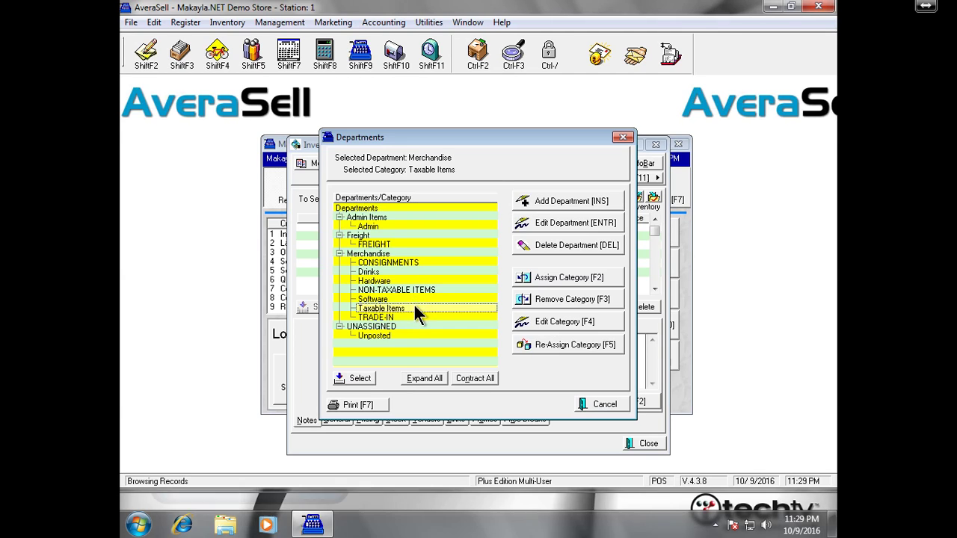
{"action": "left_click", "coordinate": [357, 380]}
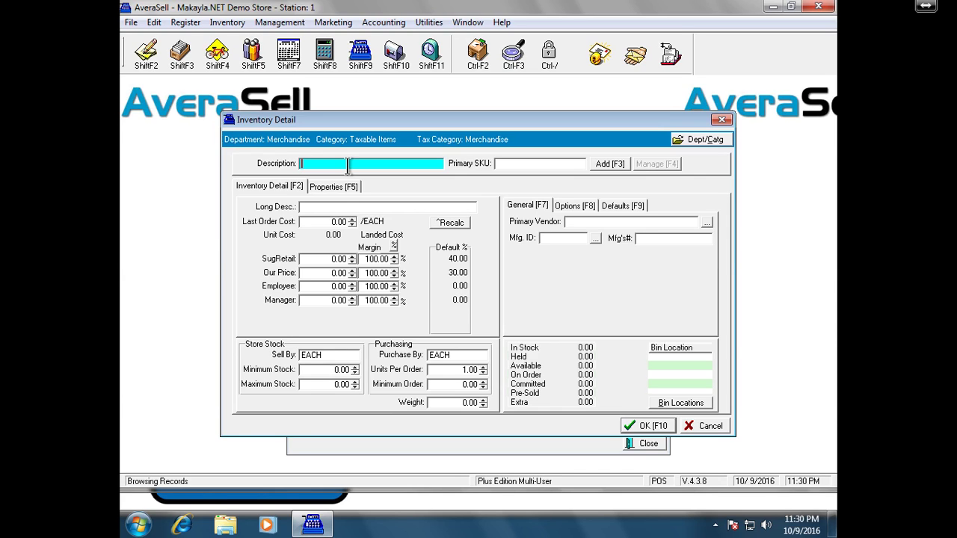
Step: Enter the description 20 OZ. PEPSI, the primary SKU PEPSI20 and the long description 20 OZ. PEPSI Bottle
{"action": "type", "text": "20 OZ. PEPS"}
{"action": "key", "text": "Tab"}
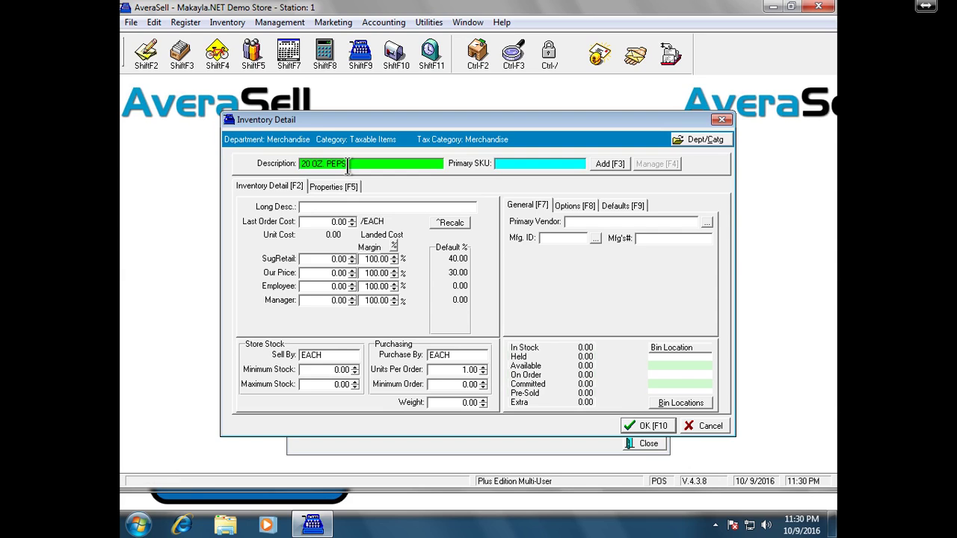
{"action": "type", "text": "PEPSI20"}
{"action": "key", "text": "Tab"}
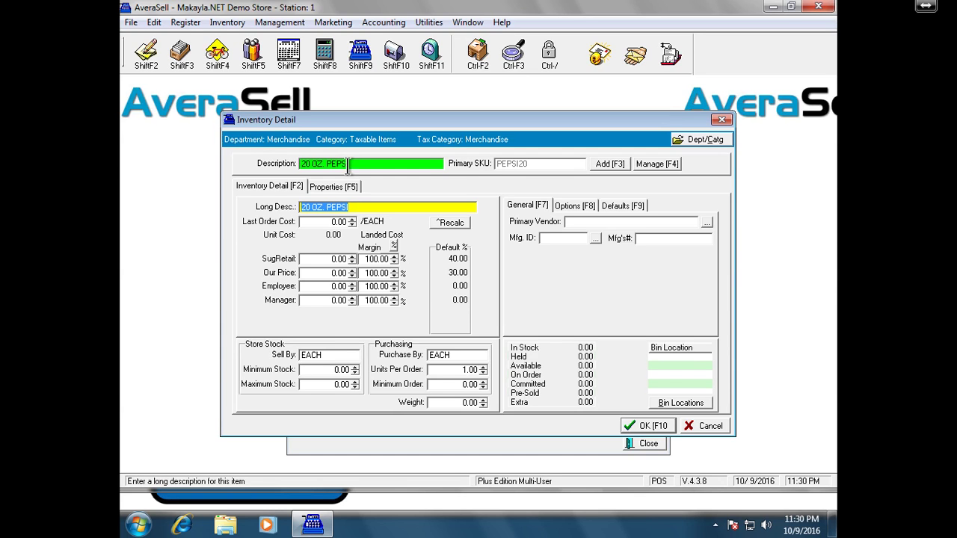
{"action": "left_click", "coordinate": [375, 207]}
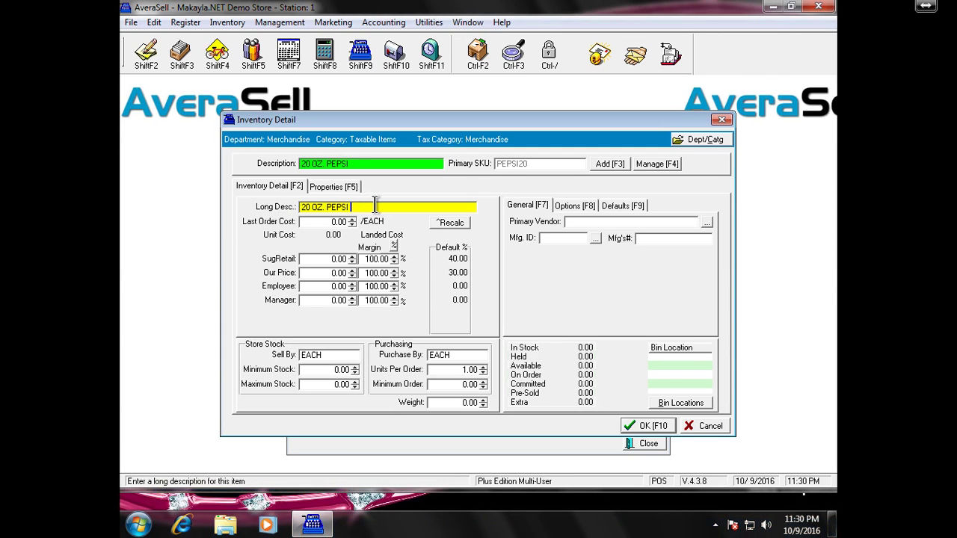
{"action": "type", "text": "Bottle"}
Step: Set purchasing to CASE with 50 units per order, accept the price recalculation, and set the minimum order to 10
{"action": "left_click", "coordinate": [456, 354]}
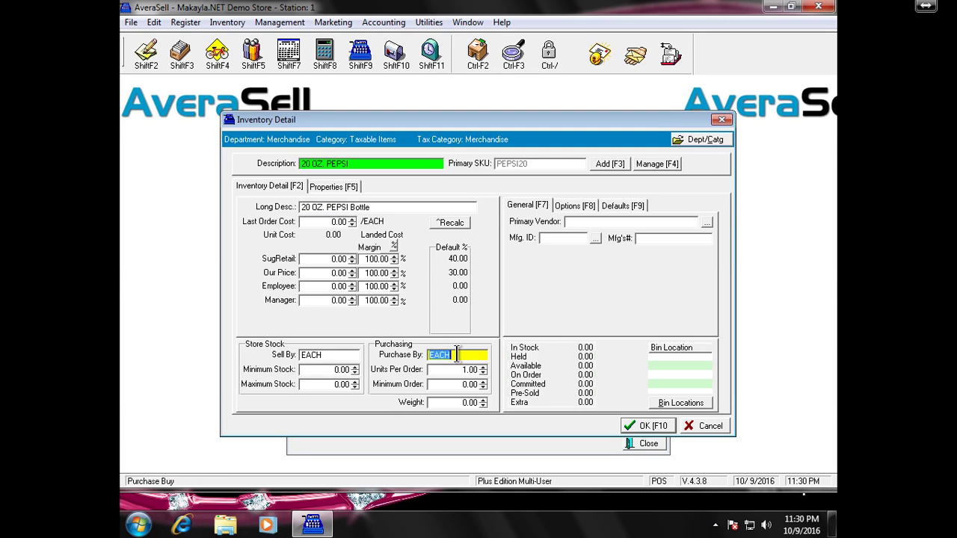
{"action": "type", "text": "CASE"}
{"action": "key", "text": "Tab"}
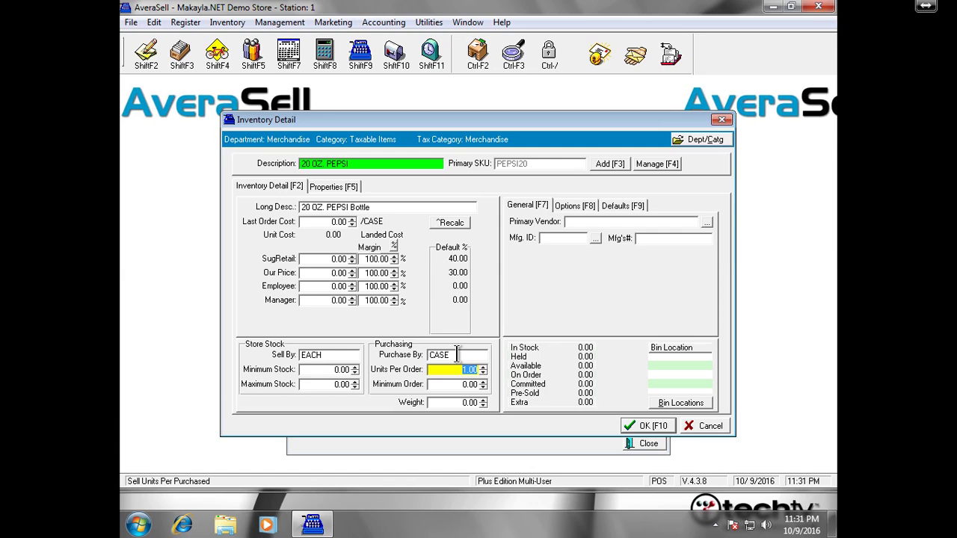
{"action": "type", "text": "50"}
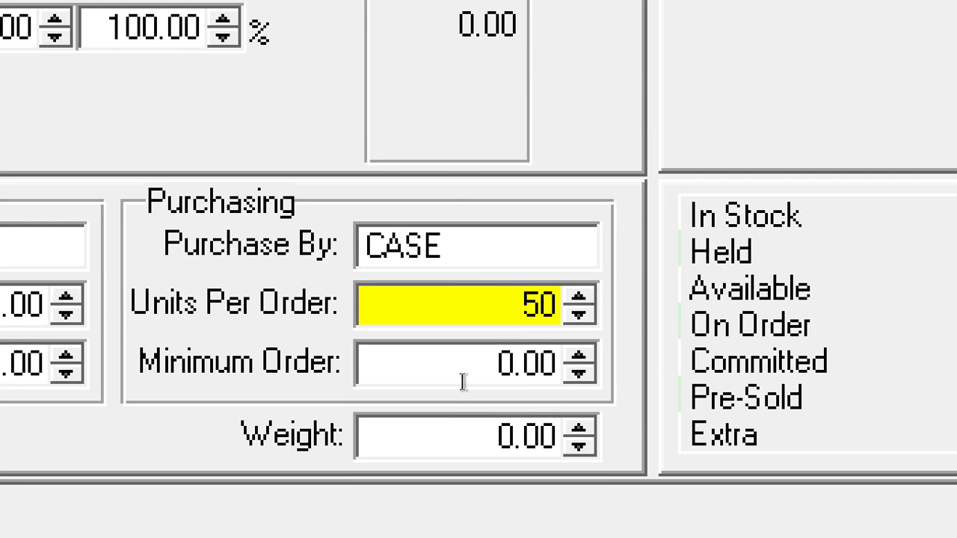
{"action": "left_click", "coordinate": [464, 383]}
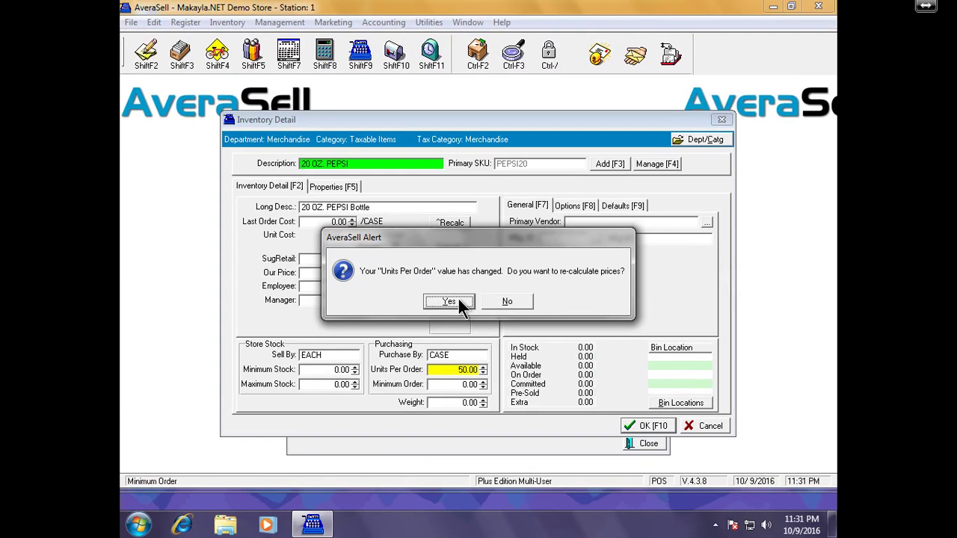
{"action": "left_click", "coordinate": [455, 300]}
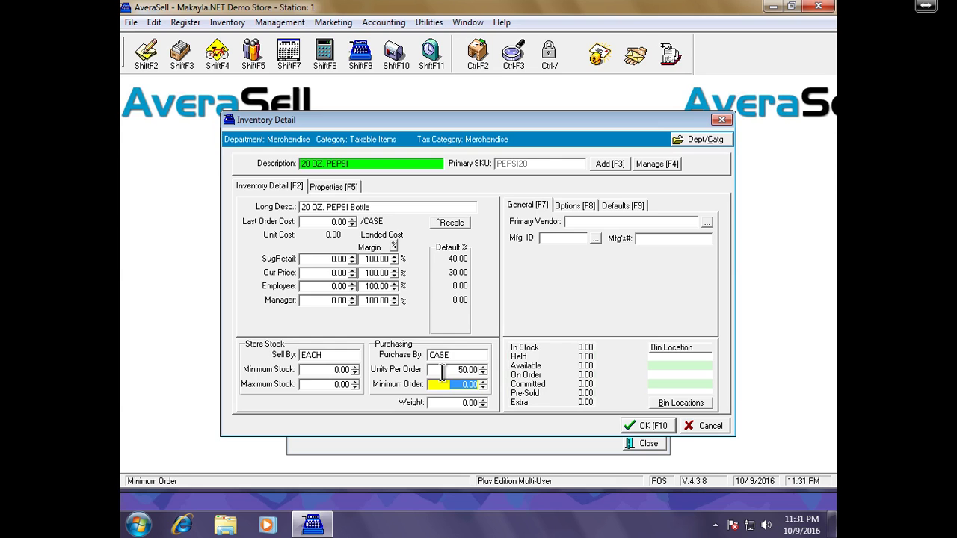
{"action": "type", "text": "10"}
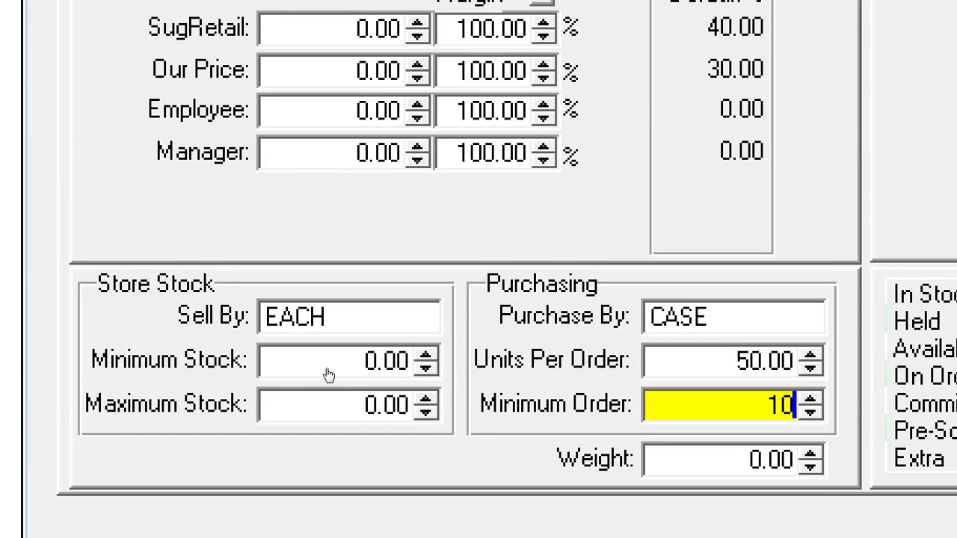
Step: Set the item's minimum stock to 50 and maximum stock to 500
{"action": "left_click", "coordinate": [334, 367]}
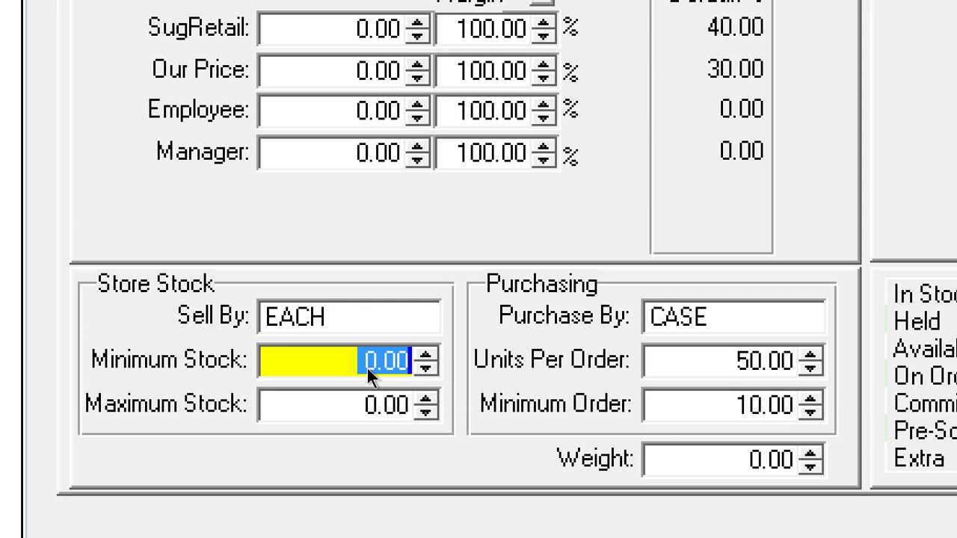
{"action": "type", "text": "50"}
{"action": "key", "text": "Tab"}
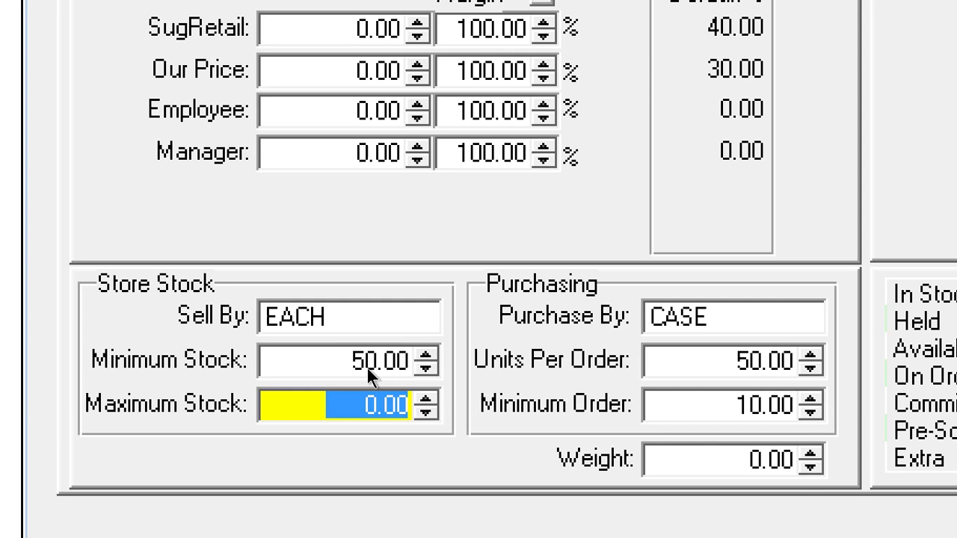
{"action": "type", "text": "500"}
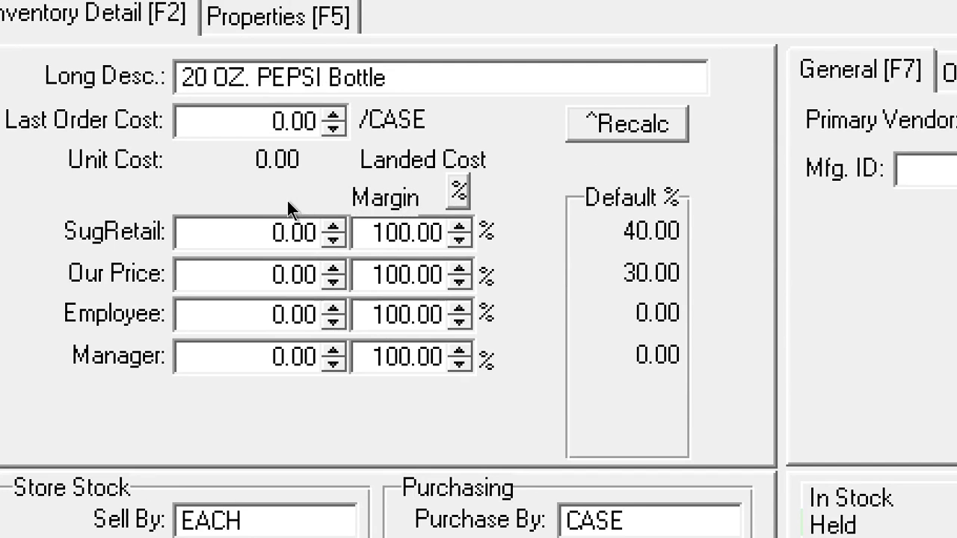
{"action": "key", "text": "Tab"}
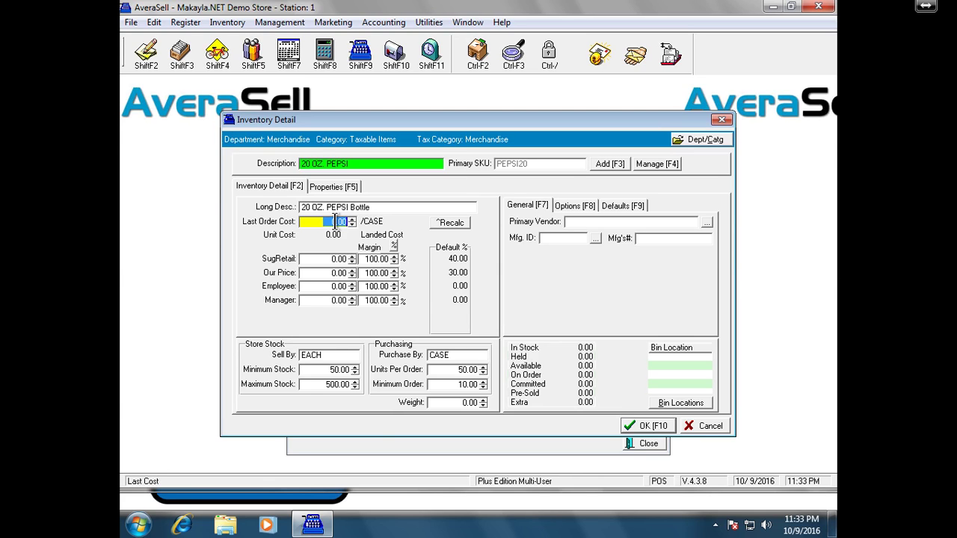
Step: Set the last order cost to 85 per case, recalculate the price levels, and switch the percentages from margin to markup
{"action": "type", "text": "85"}
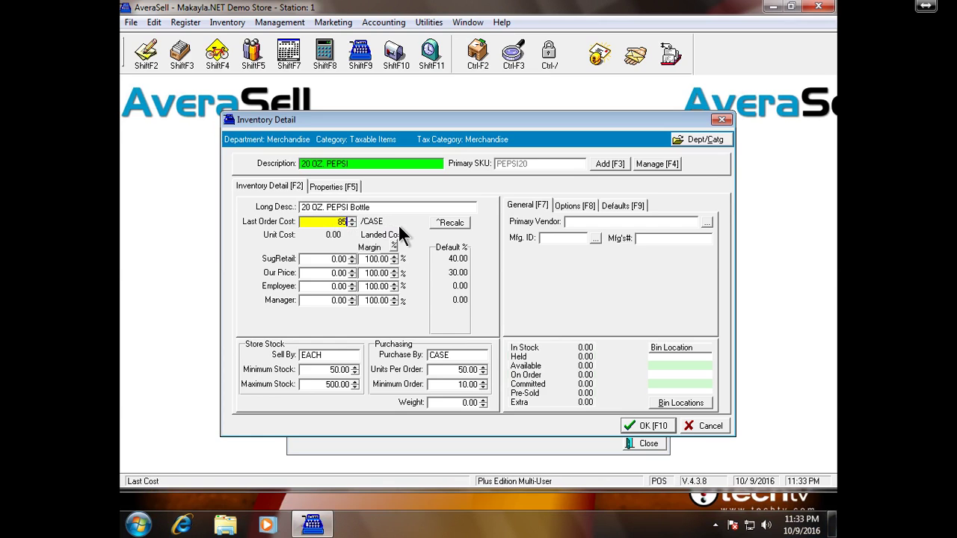
{"action": "left_click", "coordinate": [447, 224]}
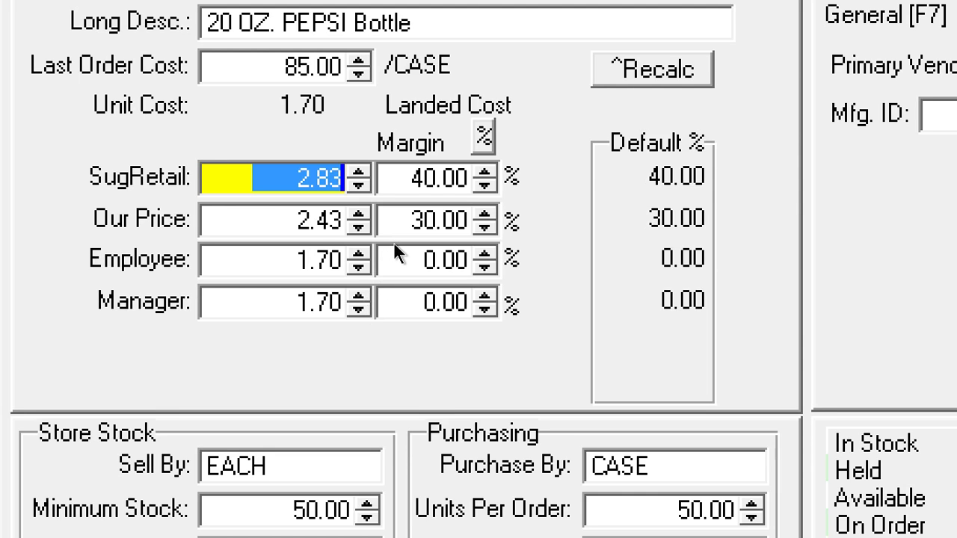
{"action": "left_click", "coordinate": [483, 137]}
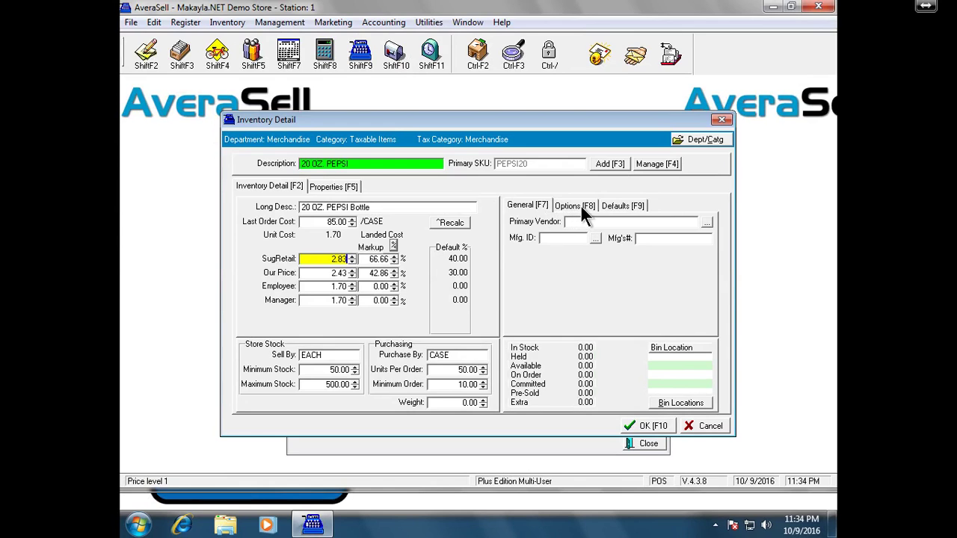
Step: Allow food stamps for the Pepsi item in its options
{"action": "left_click", "coordinate": [582, 206]}
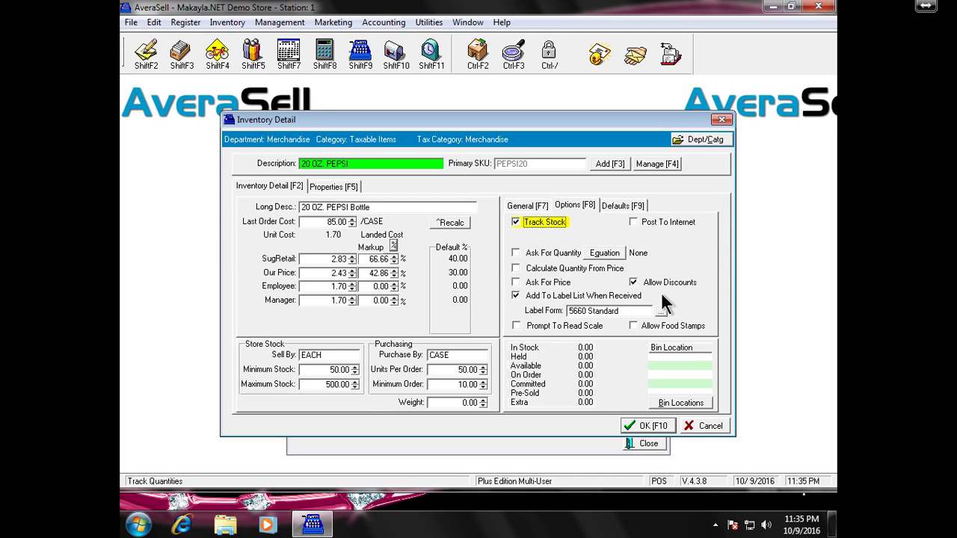
{"action": "left_click", "coordinate": [658, 326]}
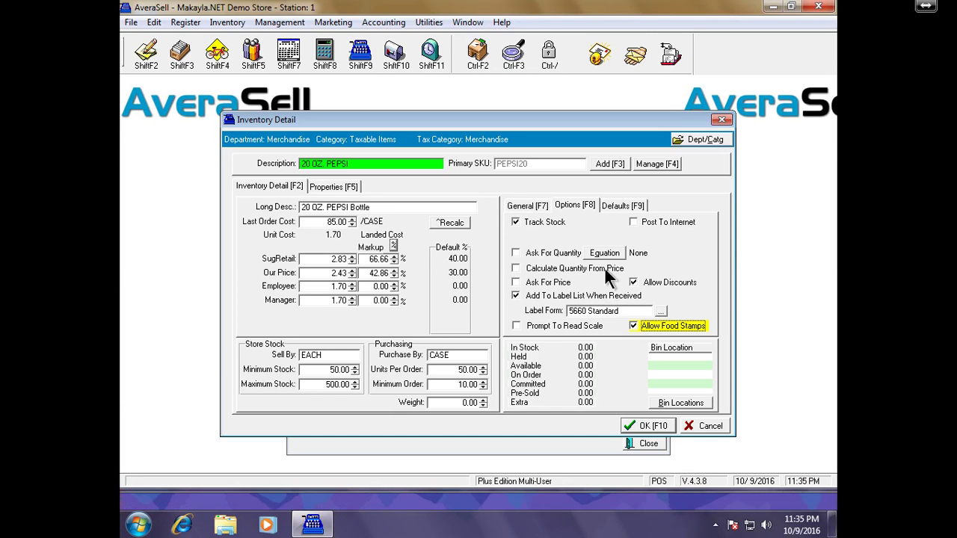
Step: Review the Pepsi item's default settings and its properties: promo pricing, notes, picture, vendors, stock, POs in process, customer orders, seasonal levels and PO history
{"action": "left_click", "coordinate": [633, 207]}
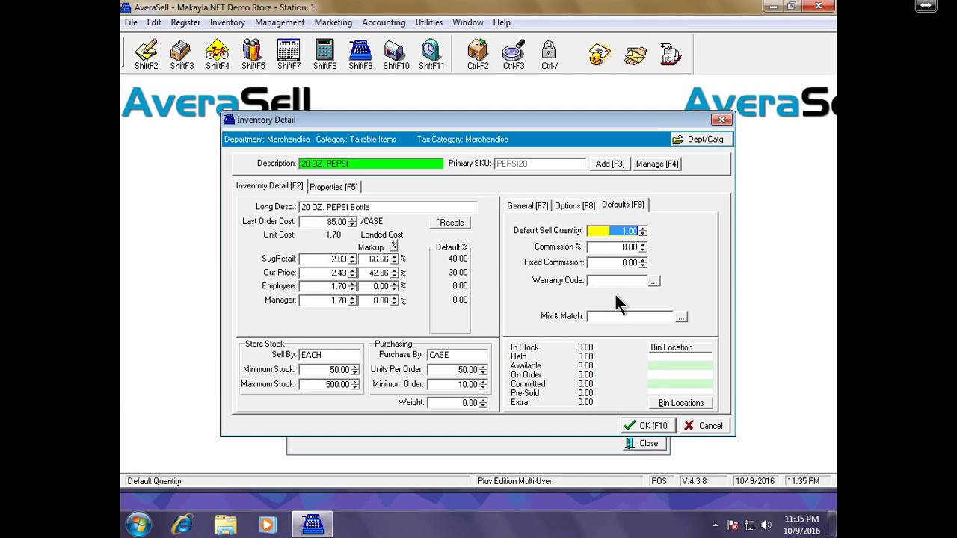
{"action": "left_click", "coordinate": [354, 191]}
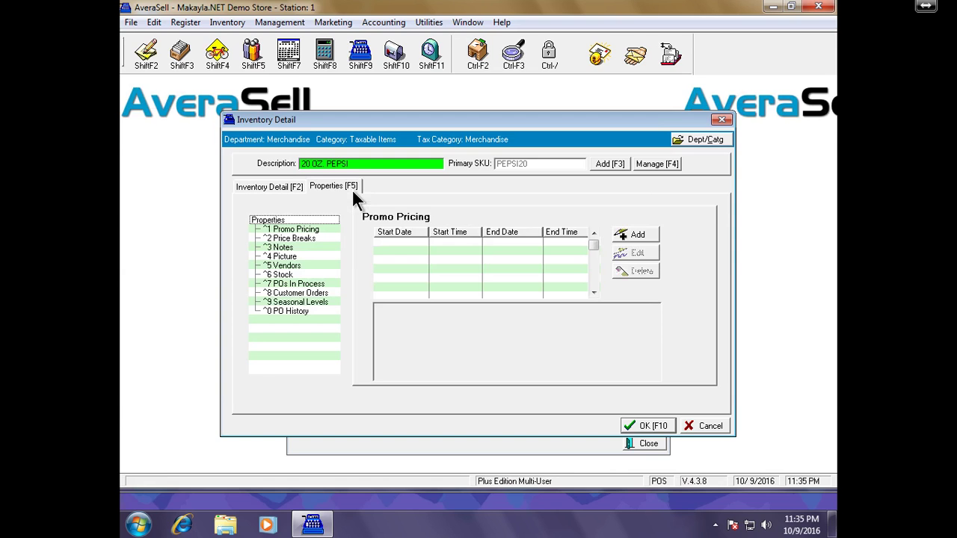
{"action": "left_click", "coordinate": [316, 247]}
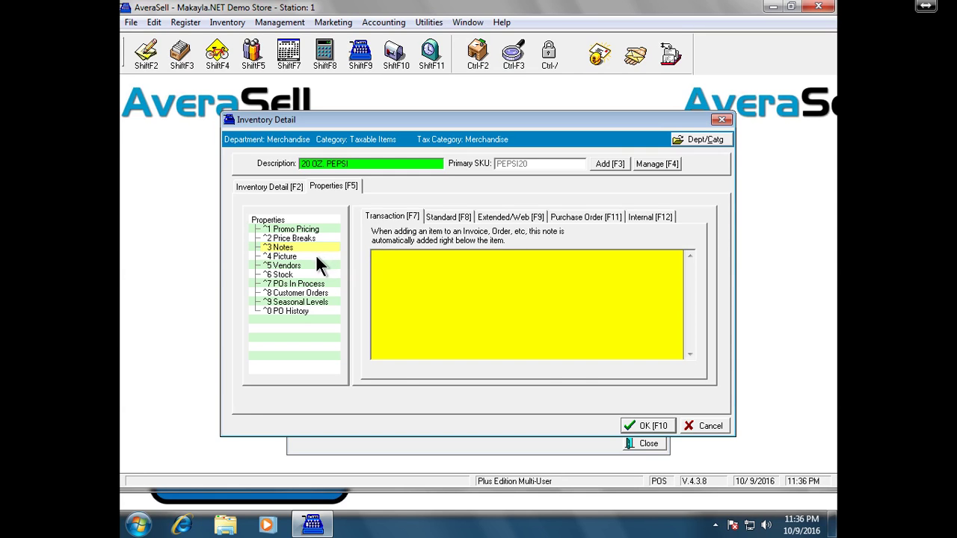
{"action": "left_click", "coordinate": [316, 256]}
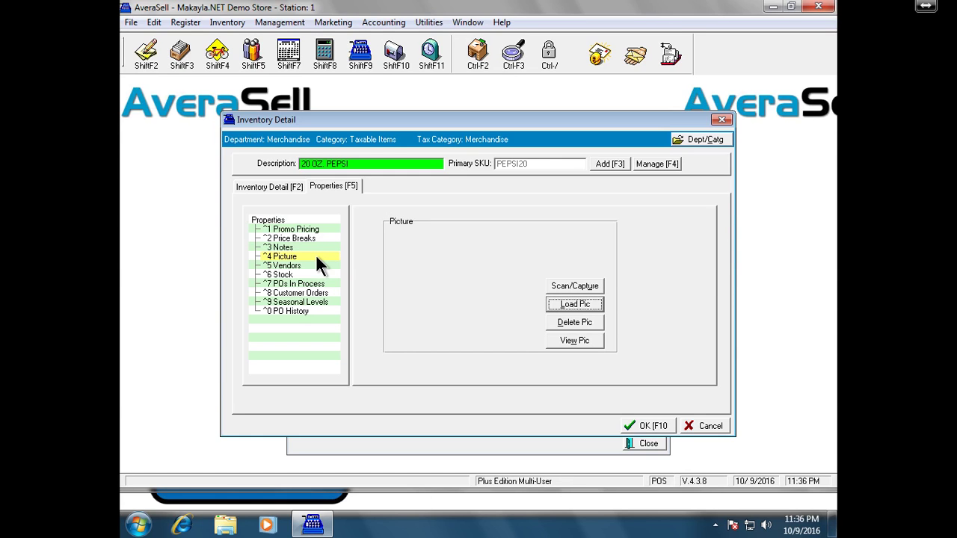
{"action": "left_click", "coordinate": [309, 267]}
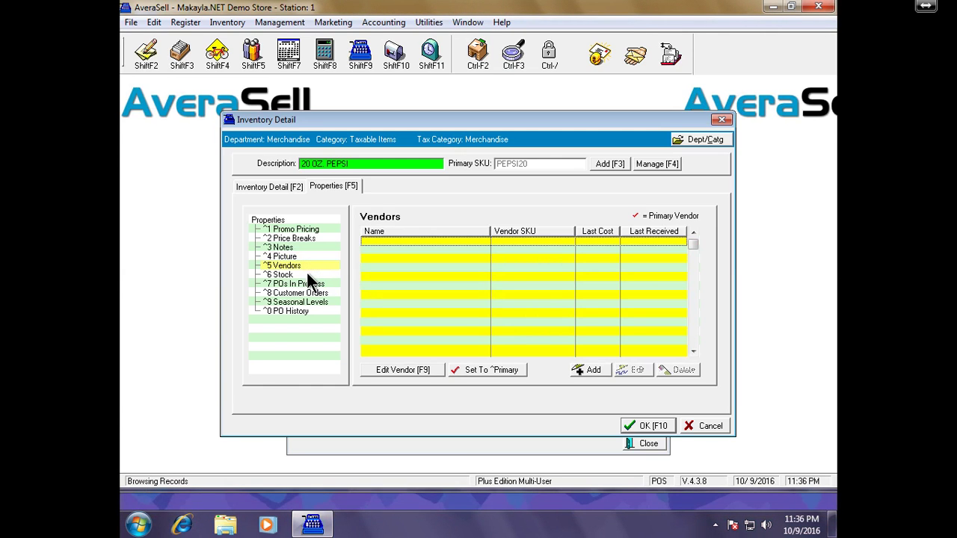
{"action": "left_click", "coordinate": [307, 274]}
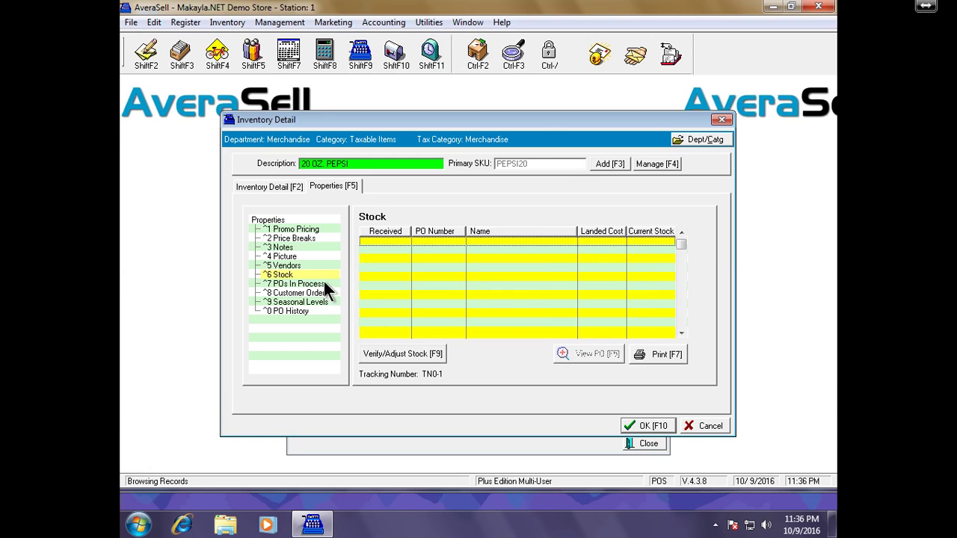
{"action": "left_click", "coordinate": [324, 285]}
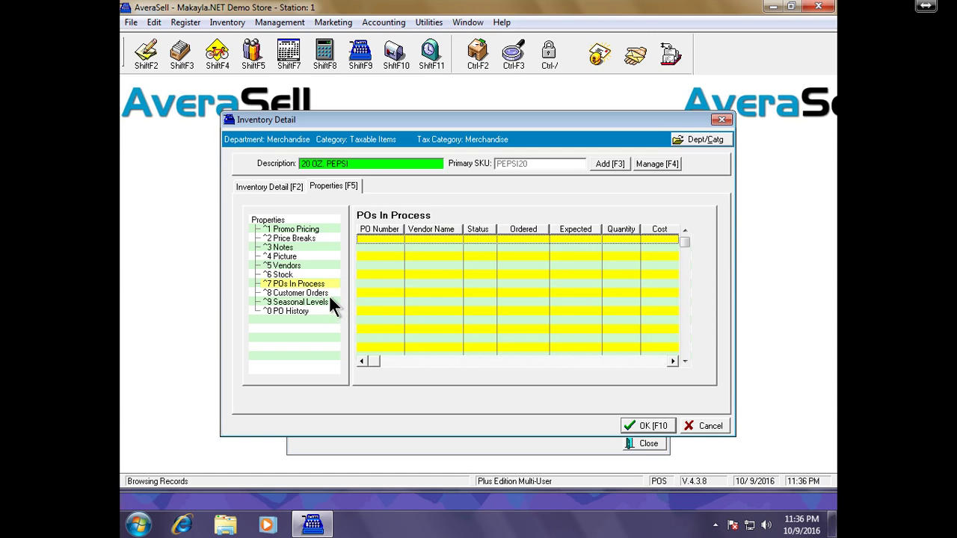
{"action": "left_click", "coordinate": [328, 293]}
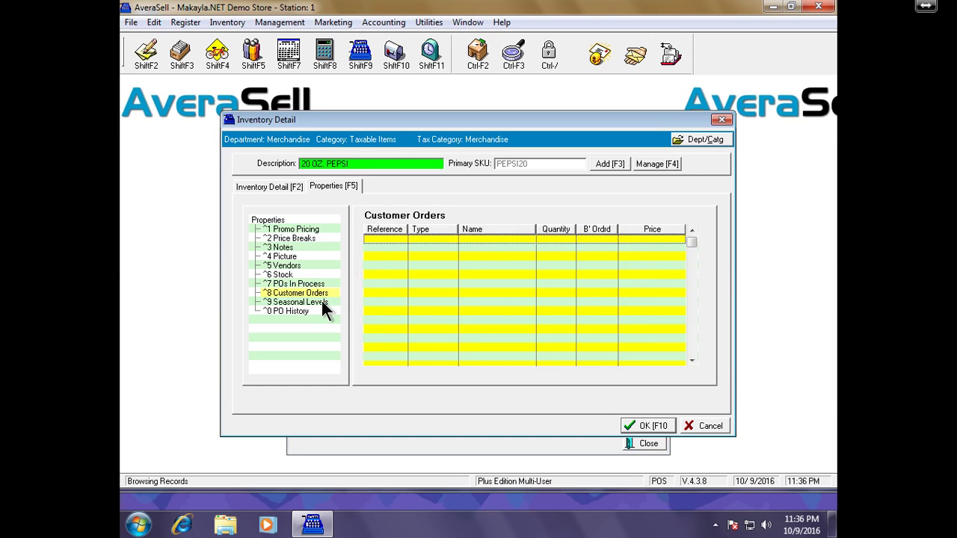
{"action": "left_click", "coordinate": [322, 301]}
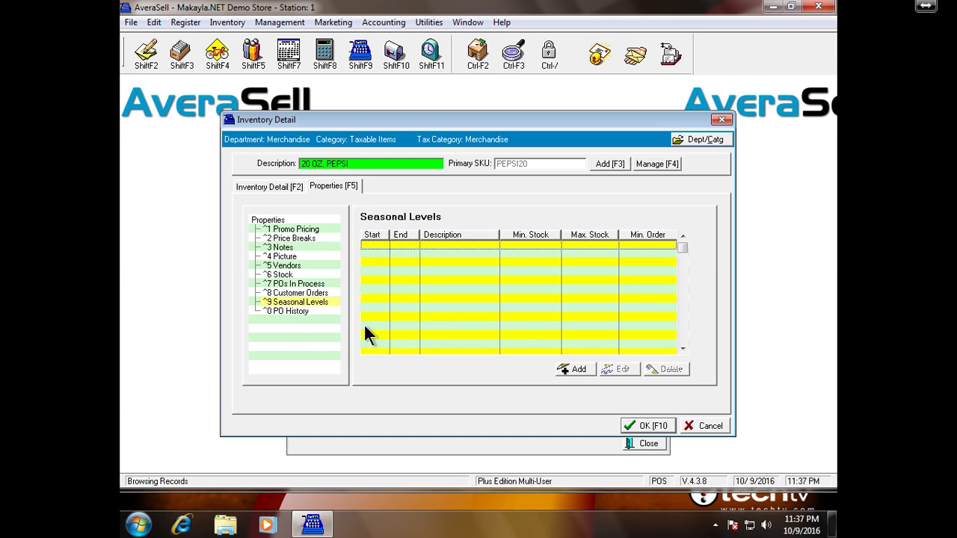
{"action": "left_click", "coordinate": [327, 312]}
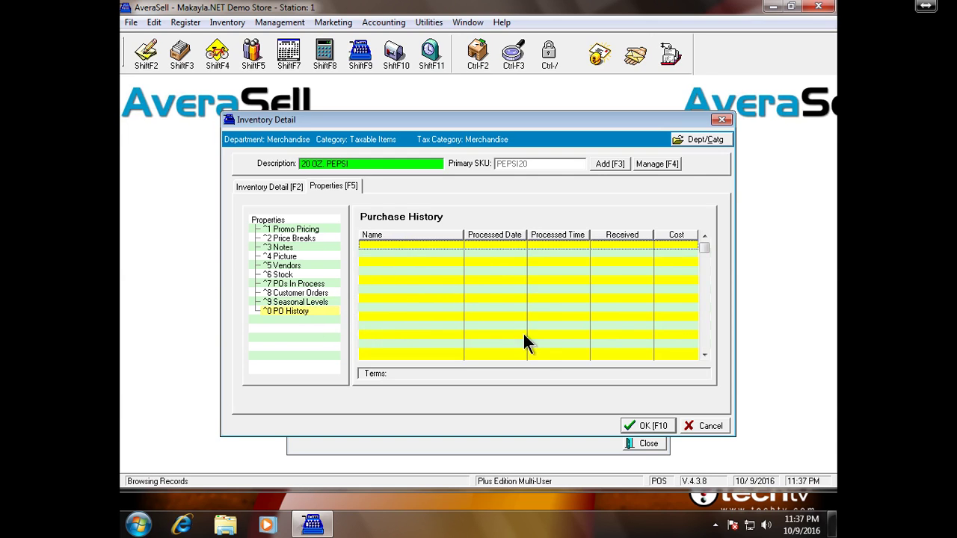
Step: Save the 20 oz. Pepsi item with a stock count of 100
{"action": "left_click", "coordinate": [645, 426]}
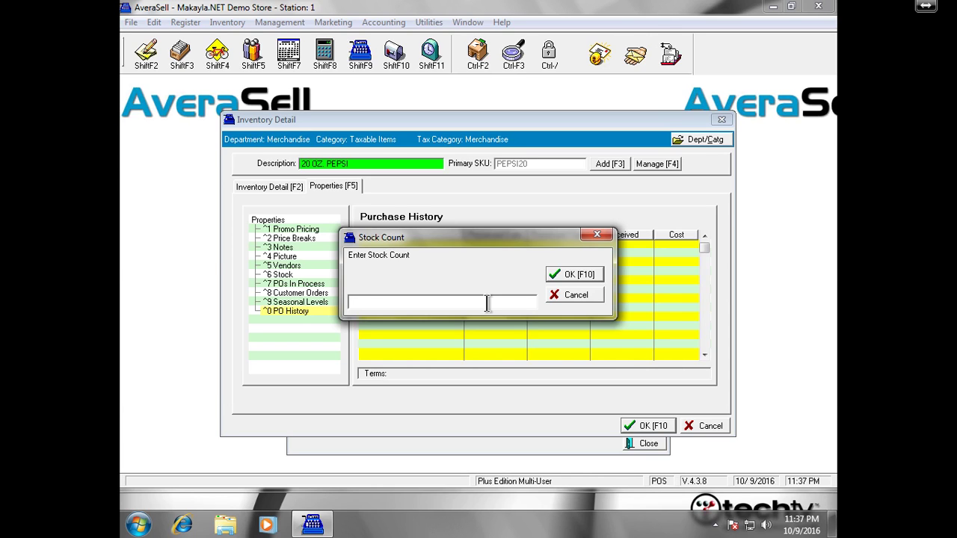
{"action": "type", "text": "100"}
{"action": "left_click", "coordinate": [574, 274]}
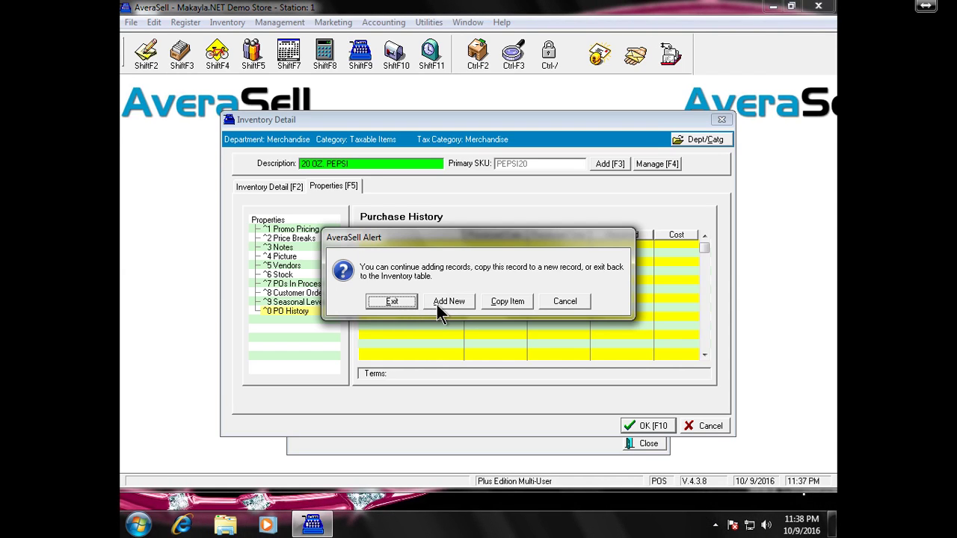
Step: Copy the Pepsi item to a new record with description 20 OZ MTN DEW and primary SKU 20MTN
{"action": "left_click", "coordinate": [500, 301]}
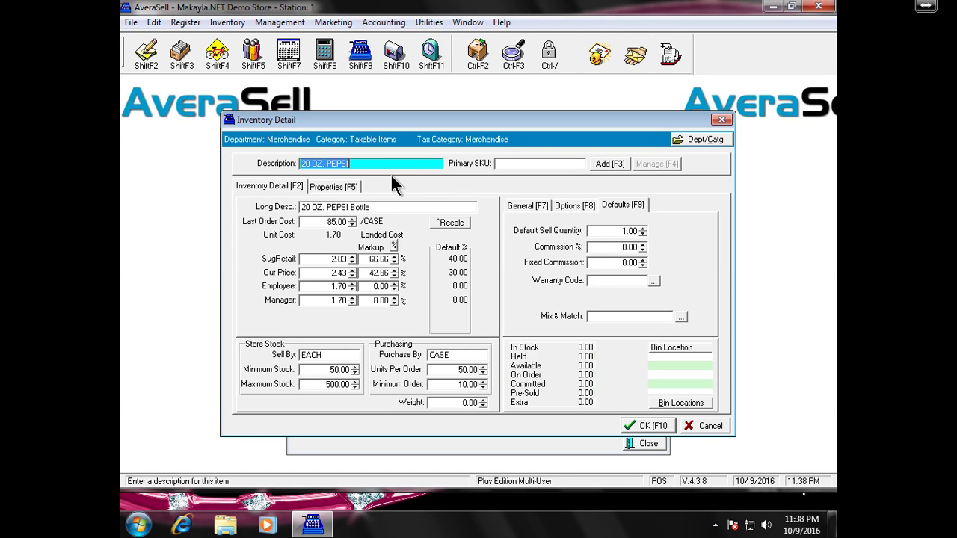
{"action": "type", "text": "20 OZ MTN DEW"}
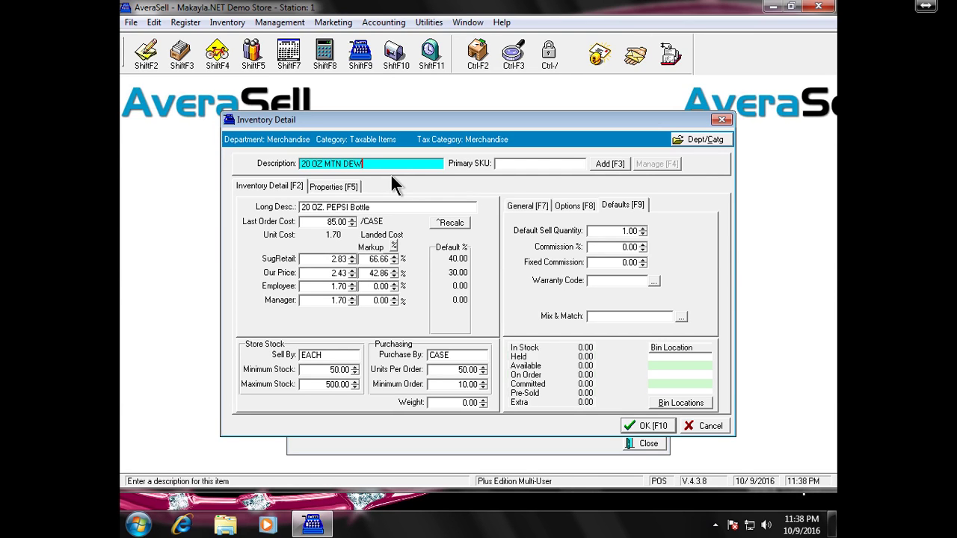
{"action": "key", "text": "Tab"}
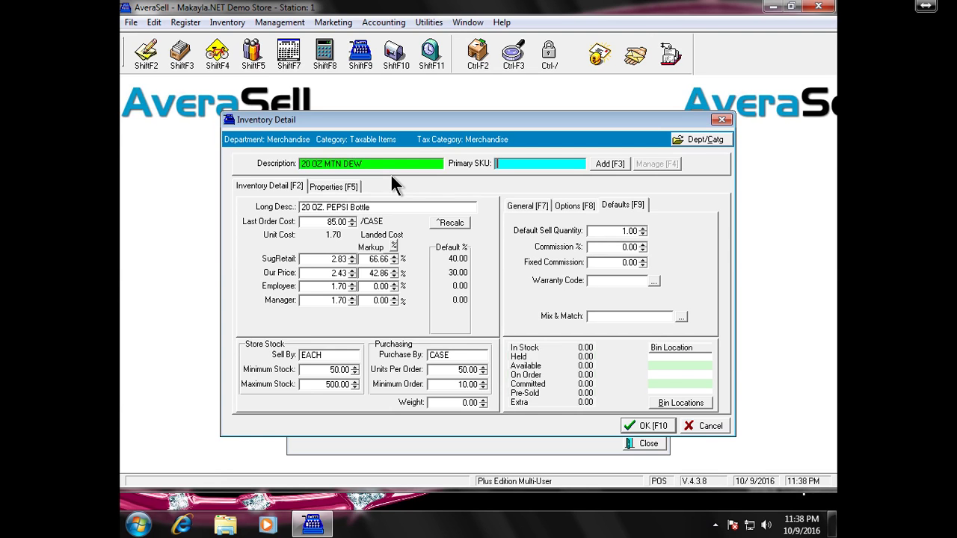
{"action": "type", "text": "20M"}
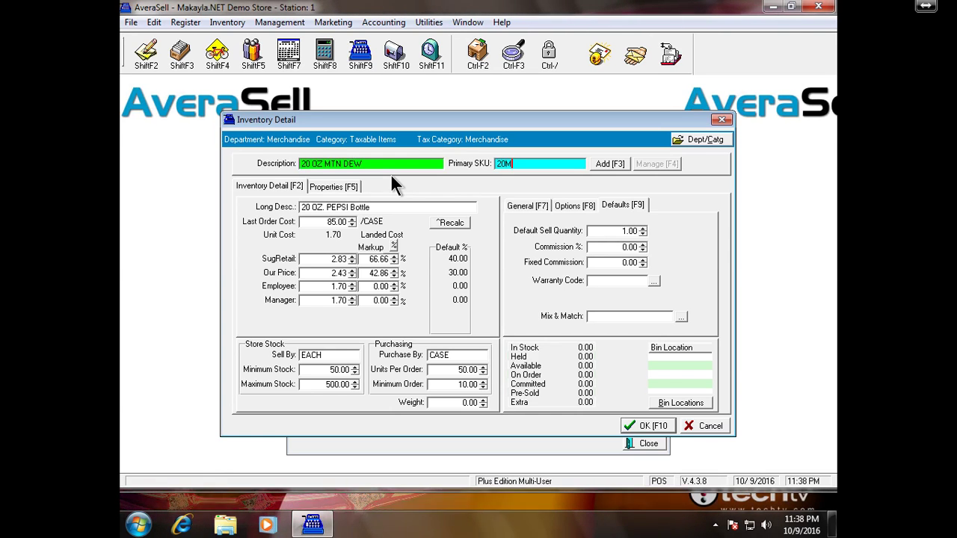
{"action": "type", "text": "TN"}
{"action": "key", "text": "Tab"}
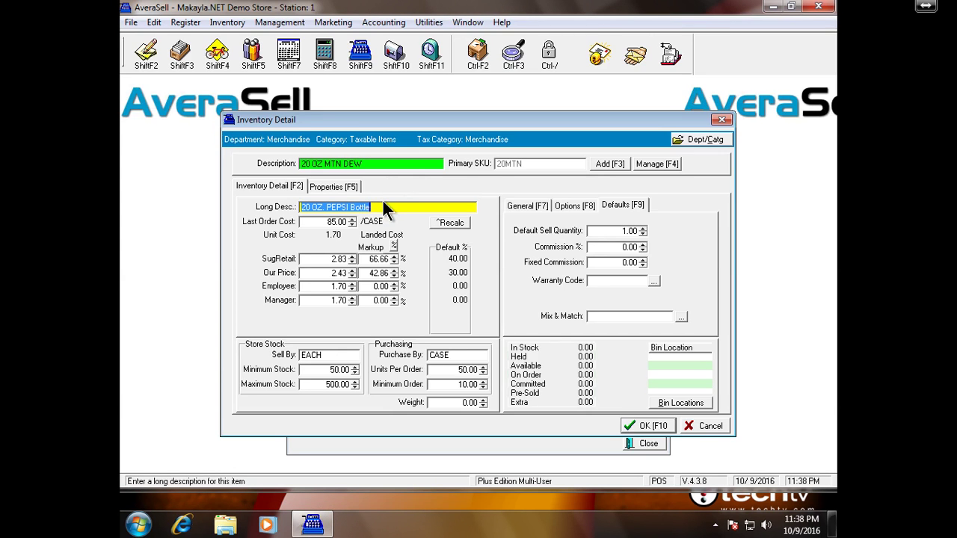
Step: Set the long description to 20 OZ. MTN DEW BOTTLE and save the item with a stock count of 0
{"action": "type", "text": "20"}
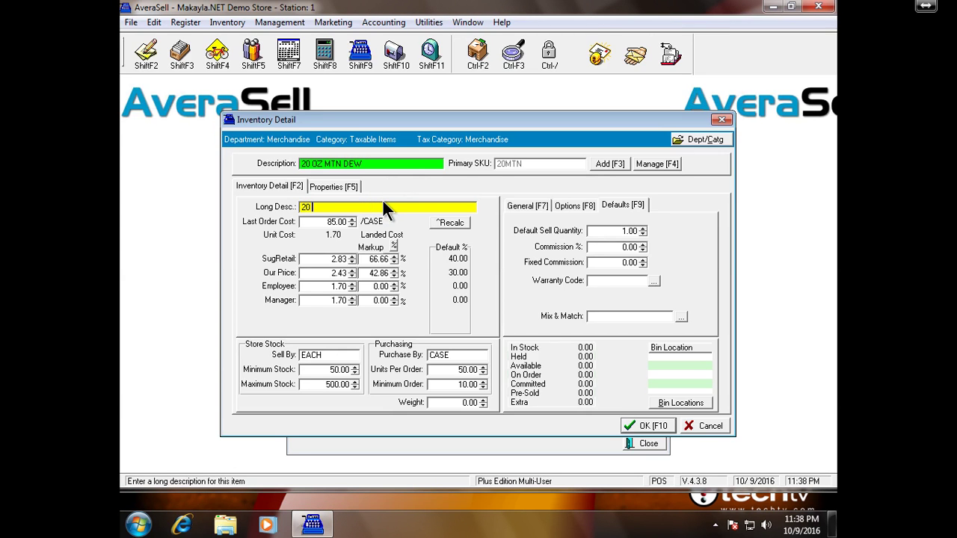
{"action": "type", "text": " OZ. MTN DEW BOTTLE"}
{"action": "left_click", "coordinate": [644, 426]}
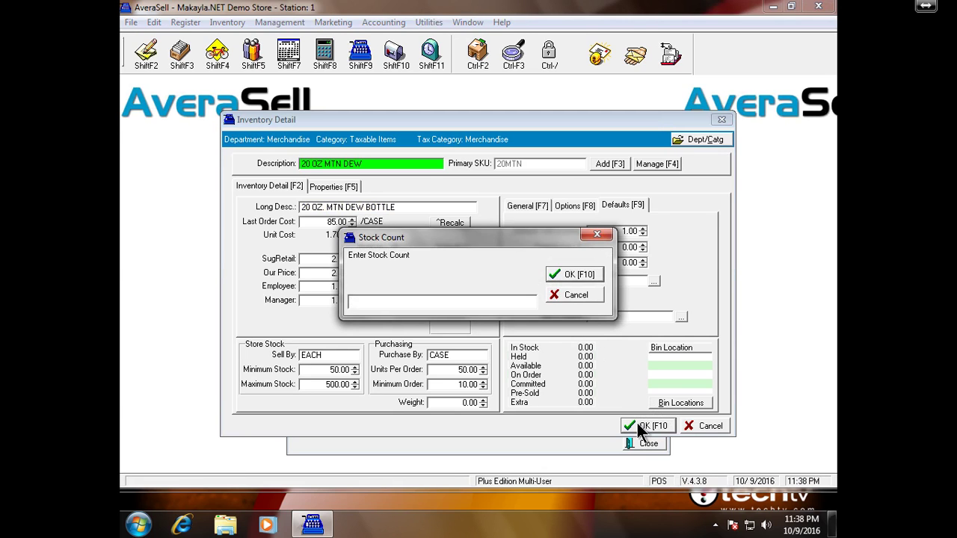
{"action": "type", "text": "0"}
{"action": "left_click", "coordinate": [582, 276]}
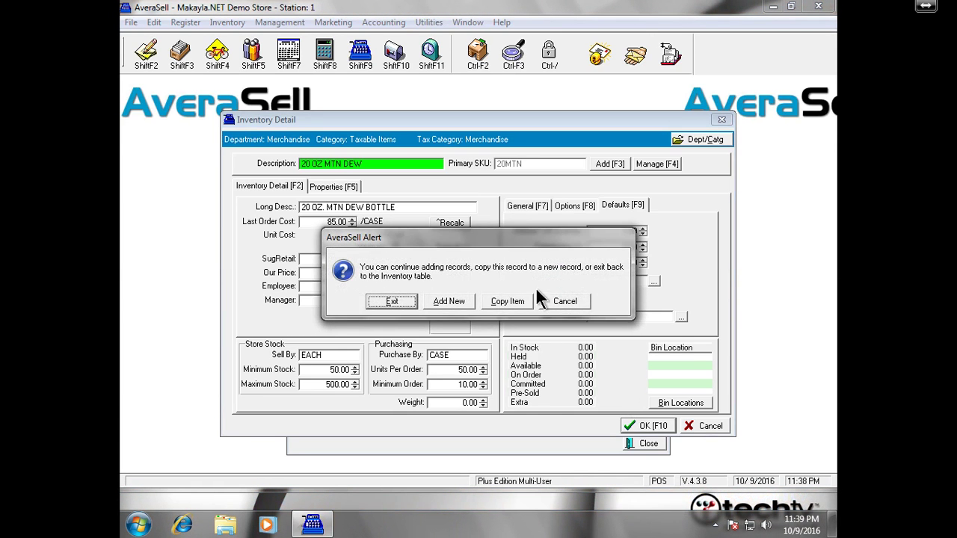
Step: Copy the Mtn Dew item to a new record with description 20 OZ DR PEPPER and primary SKU 20DPEP
{"action": "left_click", "coordinate": [516, 302]}
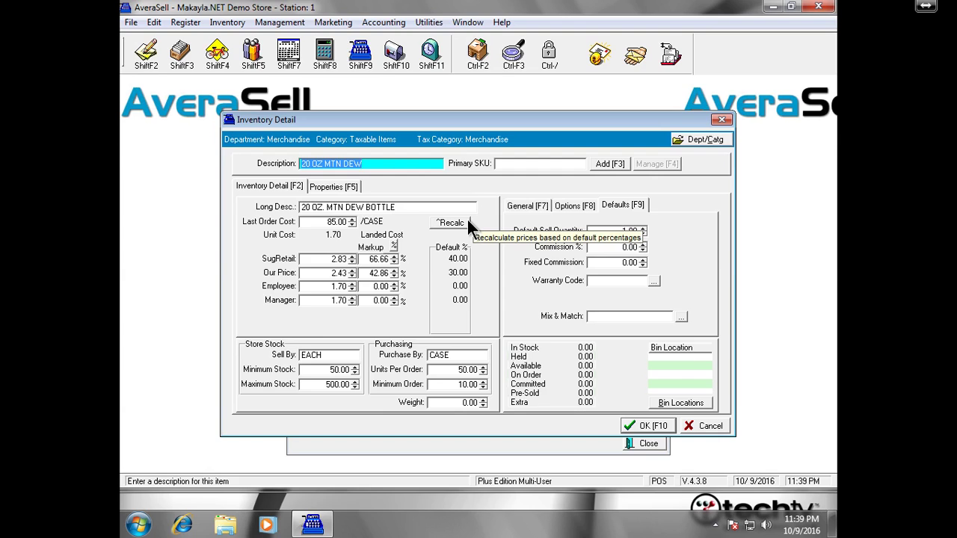
{"action": "type", "text": "20"}
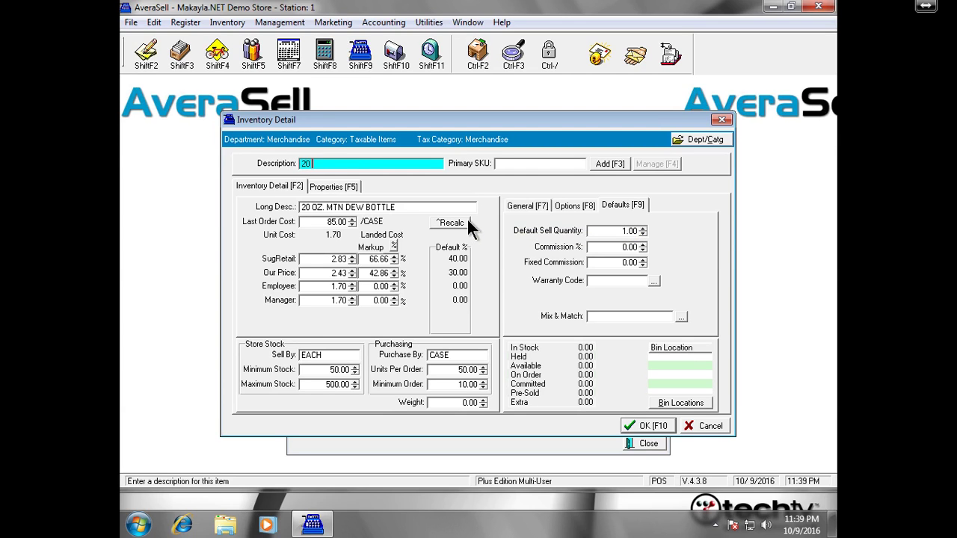
{"action": "type", "text": " OZ DR."}
{"action": "key", "text": "BackSpace"}
{"action": "type", "text": "PEPPER"}
{"action": "key", "text": "Tab"}
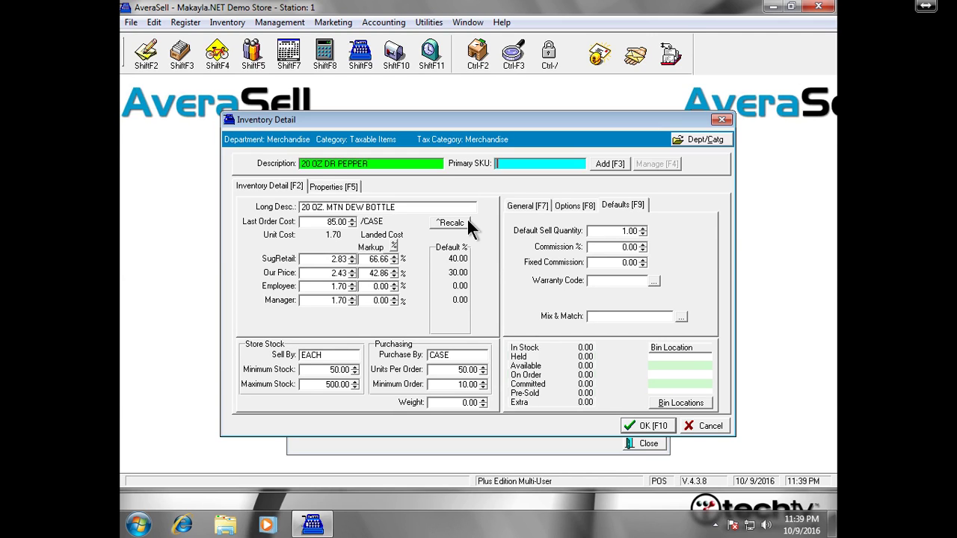
{"action": "type", "text": "20DPEP"}
{"action": "key", "text": "Tab"}
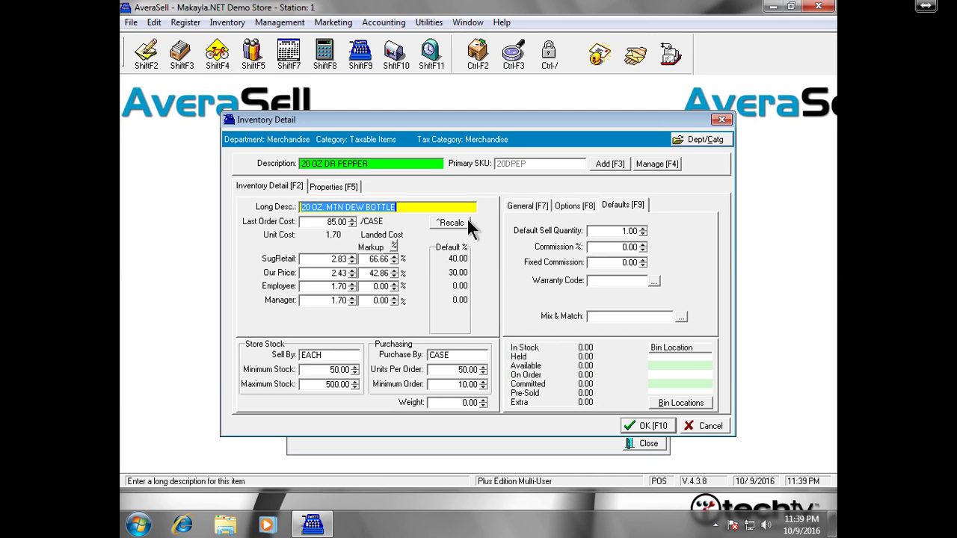
Step: Set the long description to 20 OZ. DR. PEPPER BOTTLE and save the item with a stock count of 500
{"action": "type", "text": "20"}
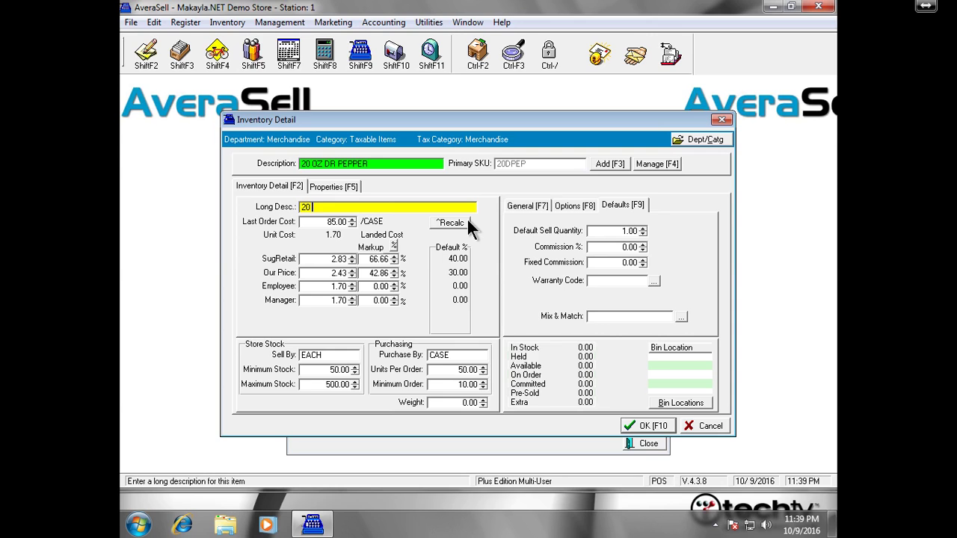
{"action": "type", "text": " OZ. D"}
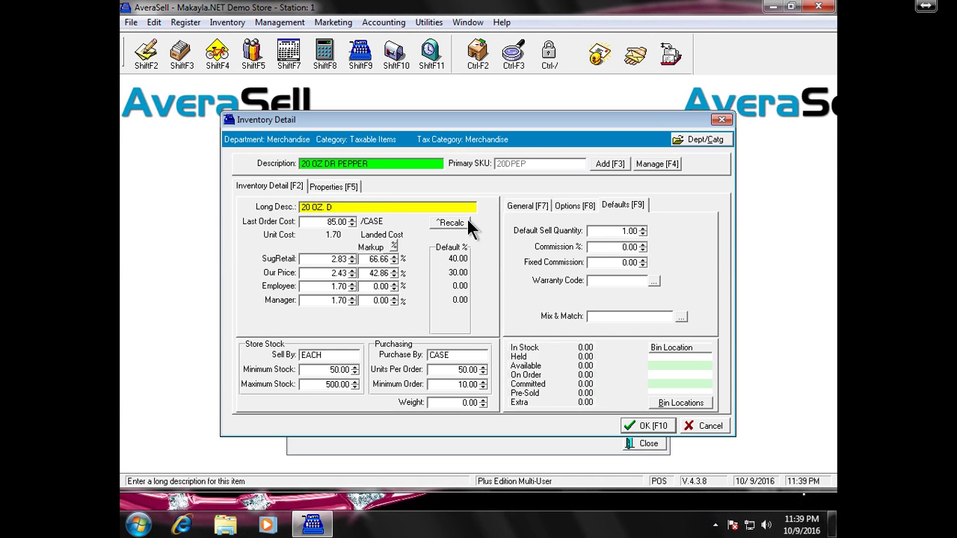
{"action": "type", "text": "R. PEPPER BOTTLE"}
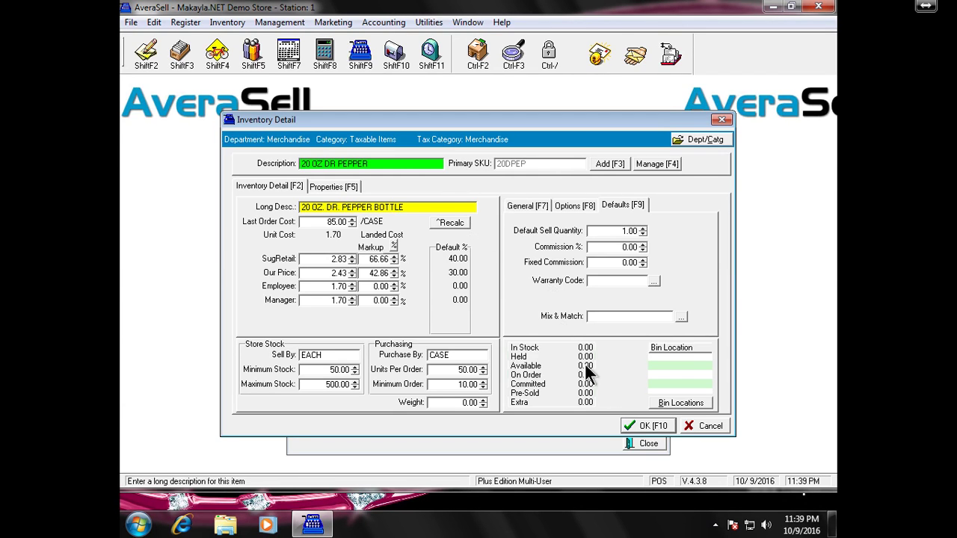
{"action": "left_click", "coordinate": [642, 431]}
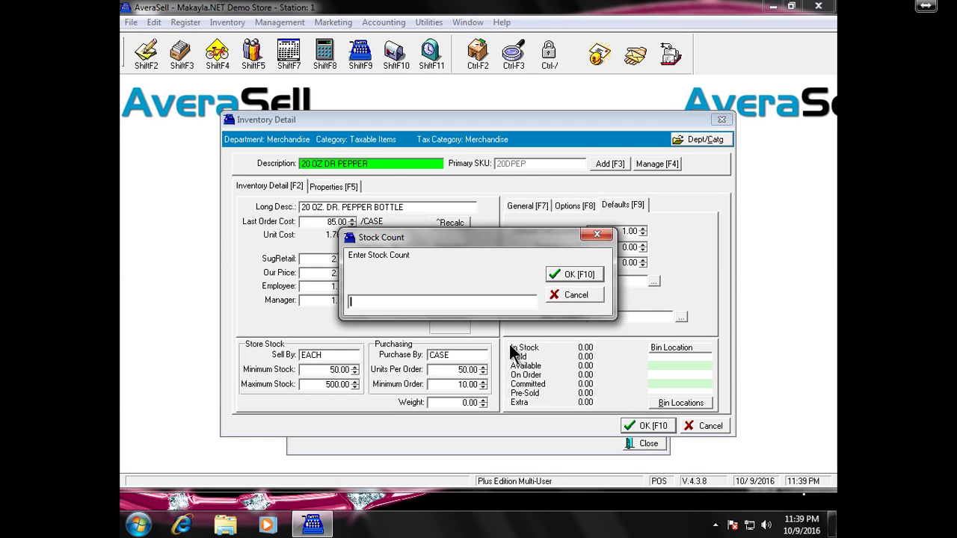
{"action": "type", "text": "500"}
{"action": "left_click", "coordinate": [572, 272]}
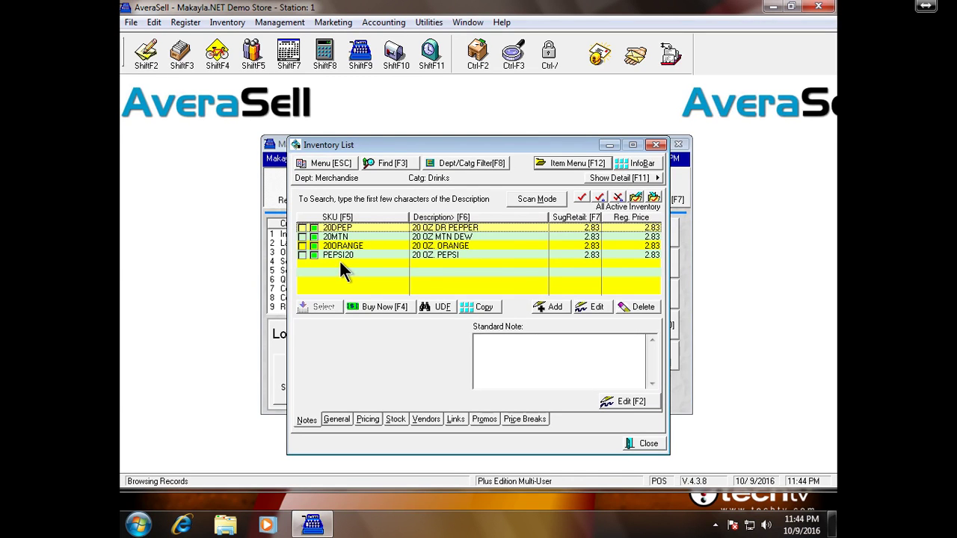
Step: Open the 20 OZ MTN DEW item for editing and move it to the UNASSIGNED department's Unposted category
{"action": "left_click", "coordinate": [303, 237]}
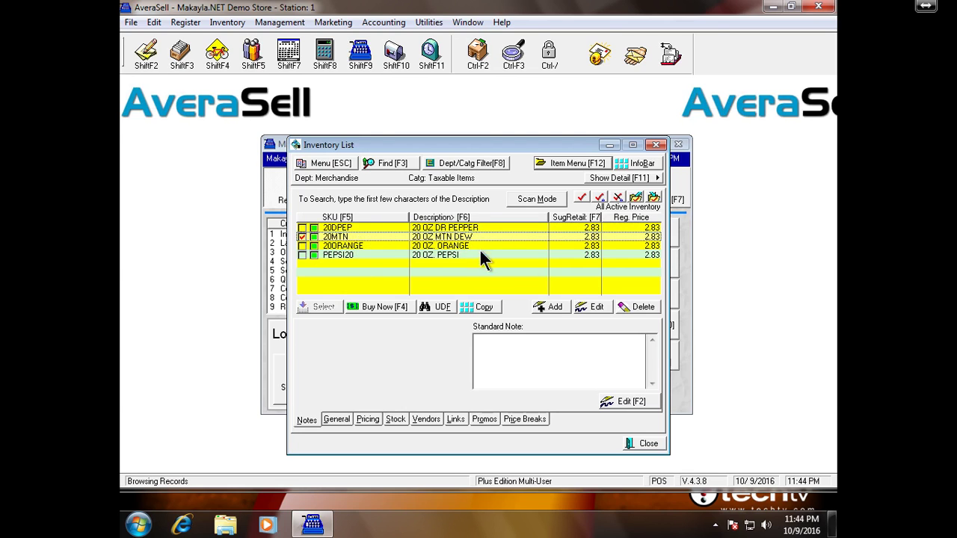
{"action": "left_click", "coordinate": [589, 307]}
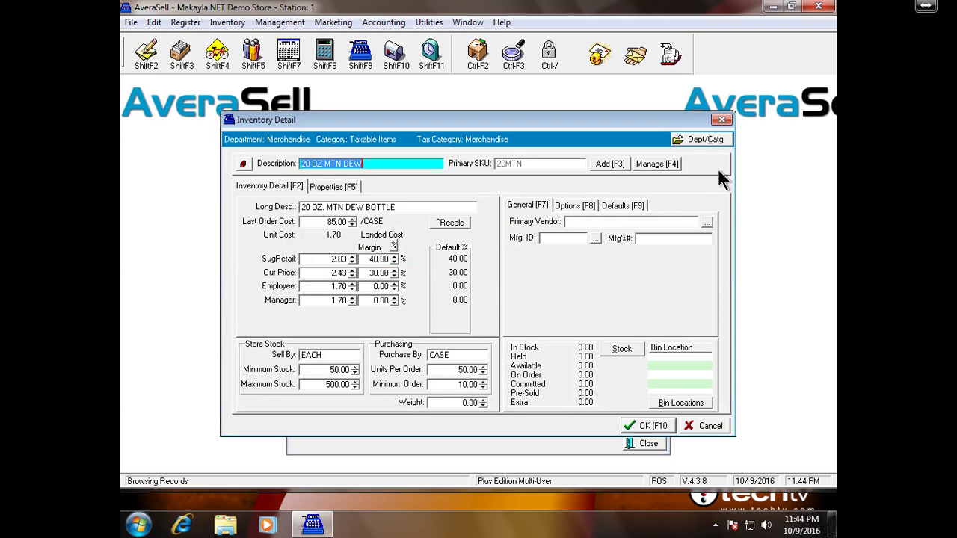
{"action": "left_click", "coordinate": [714, 143]}
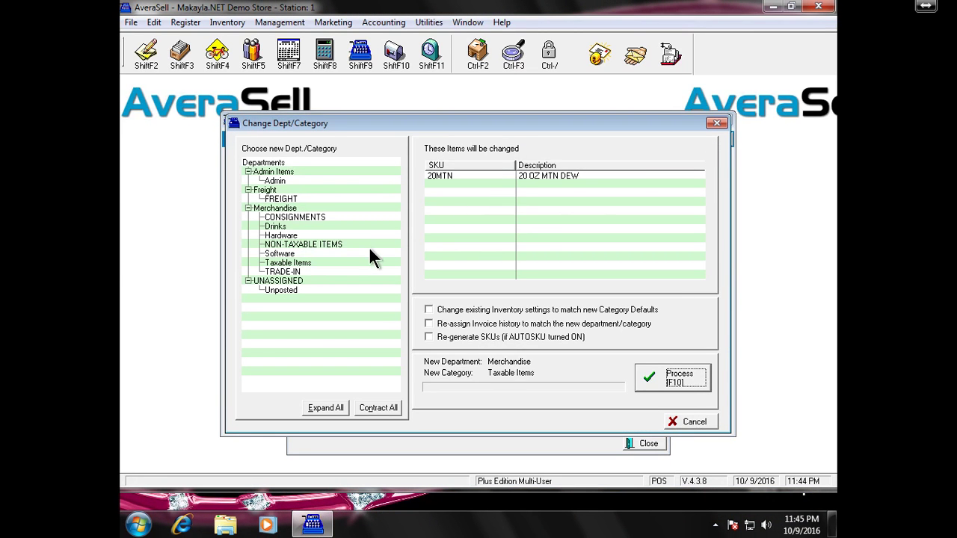
{"action": "left_click", "coordinate": [331, 227]}
{"action": "left_click", "coordinate": [396, 290]}
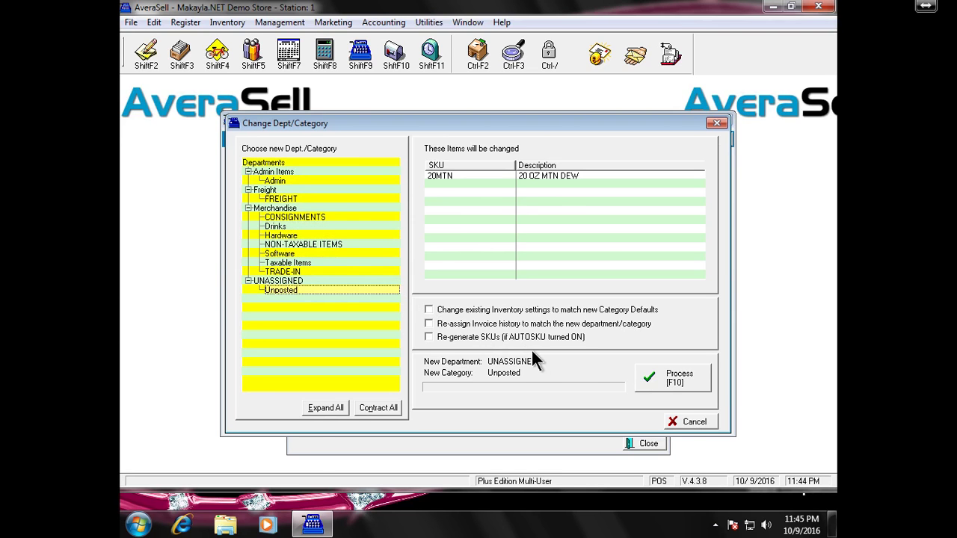
{"action": "left_click", "coordinate": [670, 377]}
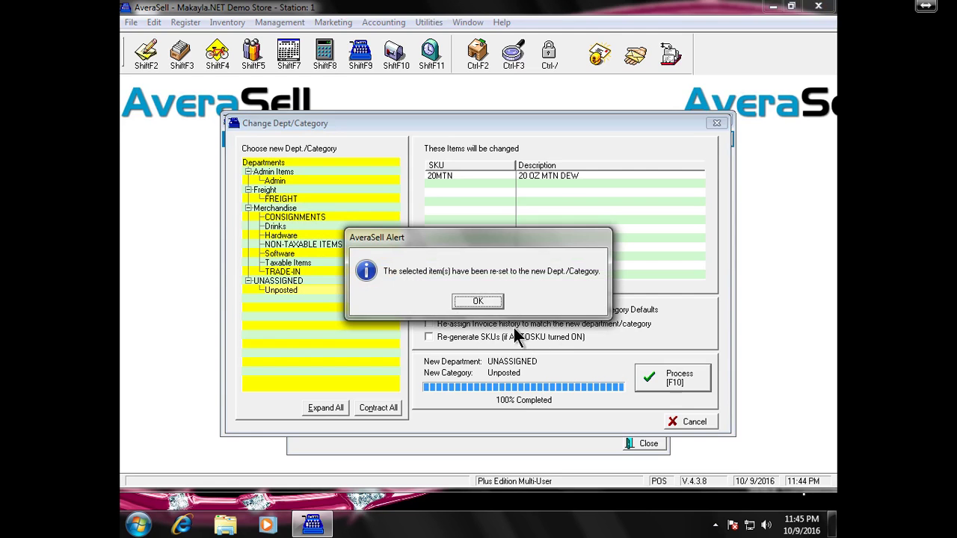
{"action": "left_click", "coordinate": [483, 303]}
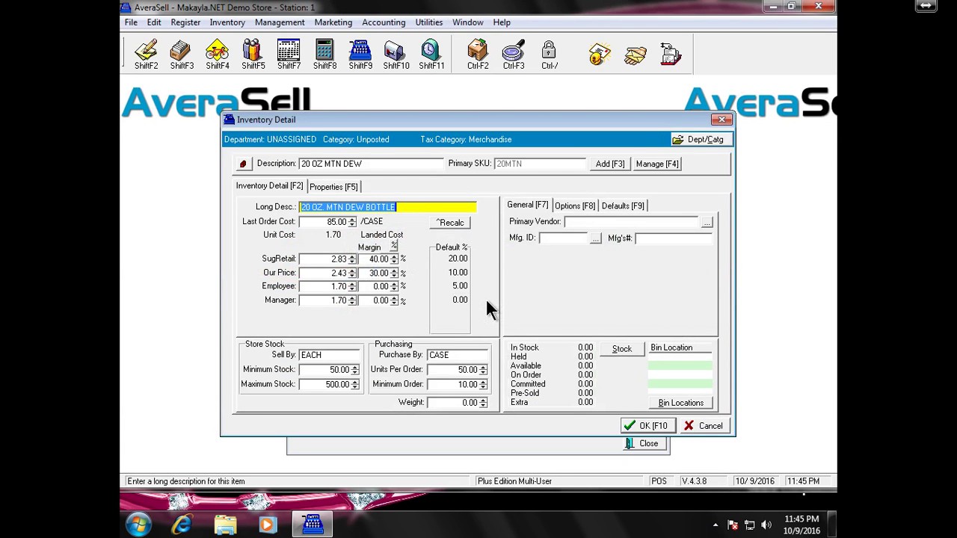
Step: Close the Mtn Dew record, then move the 20 OZ. ORANGE item to the Merchandise department's Drinks category
{"action": "left_click", "coordinate": [722, 120]}
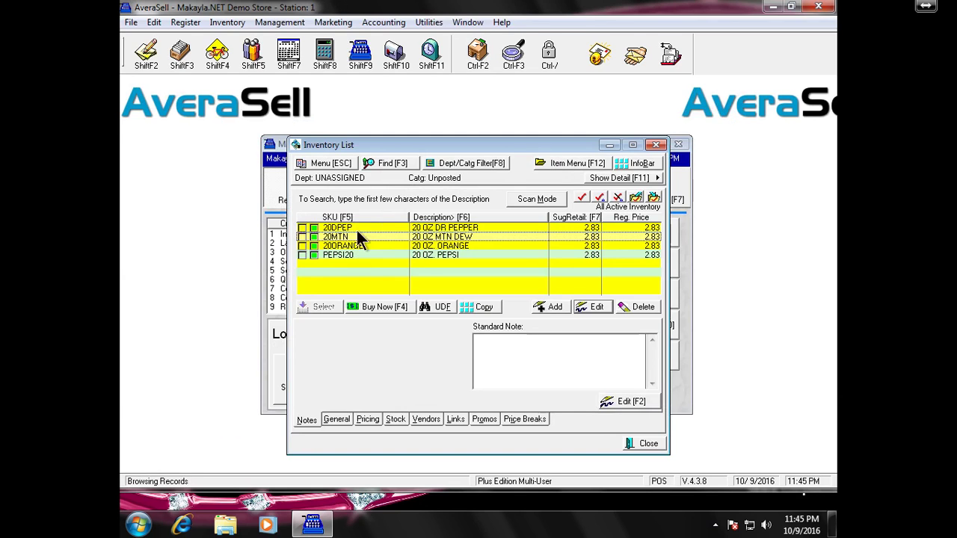
{"action": "left_click", "coordinate": [302, 245]}
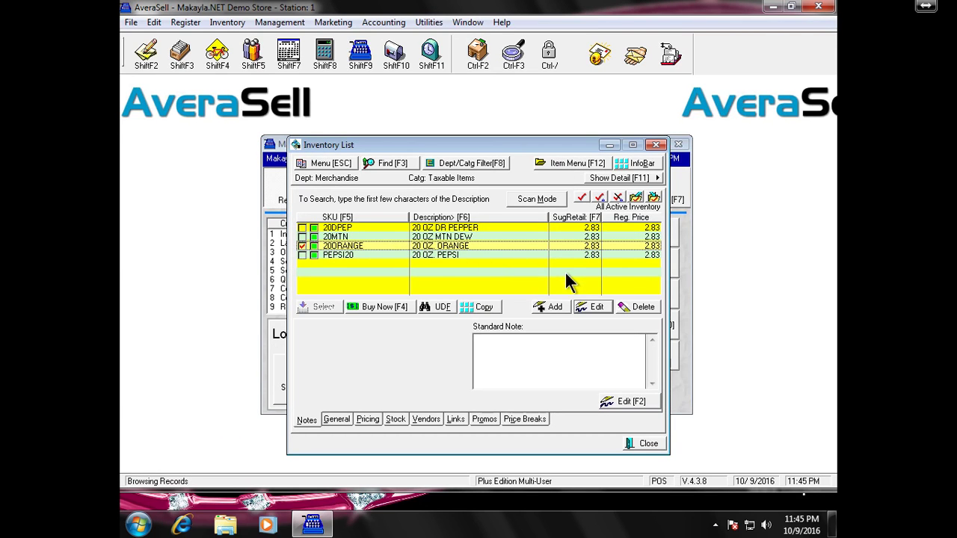
{"action": "left_click", "coordinate": [596, 307]}
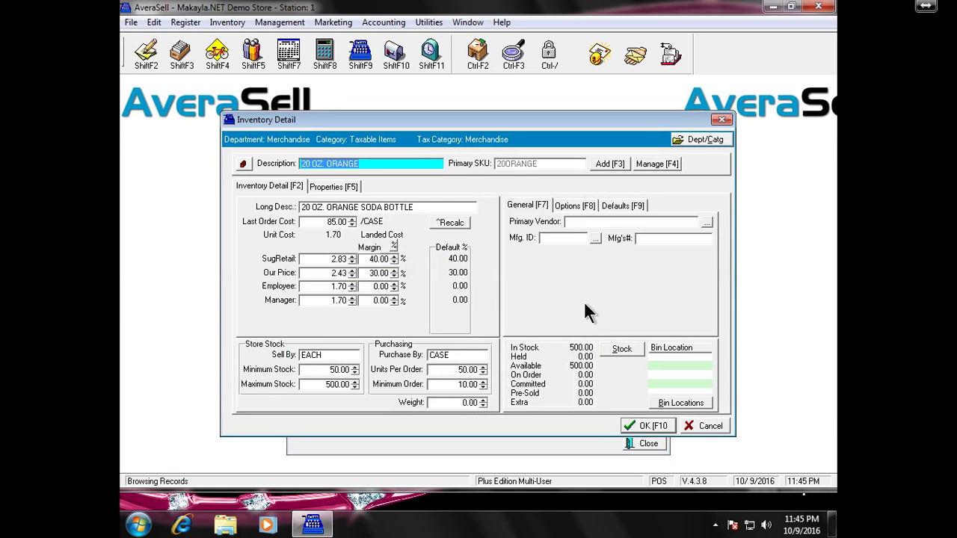
{"action": "left_click", "coordinate": [701, 141]}
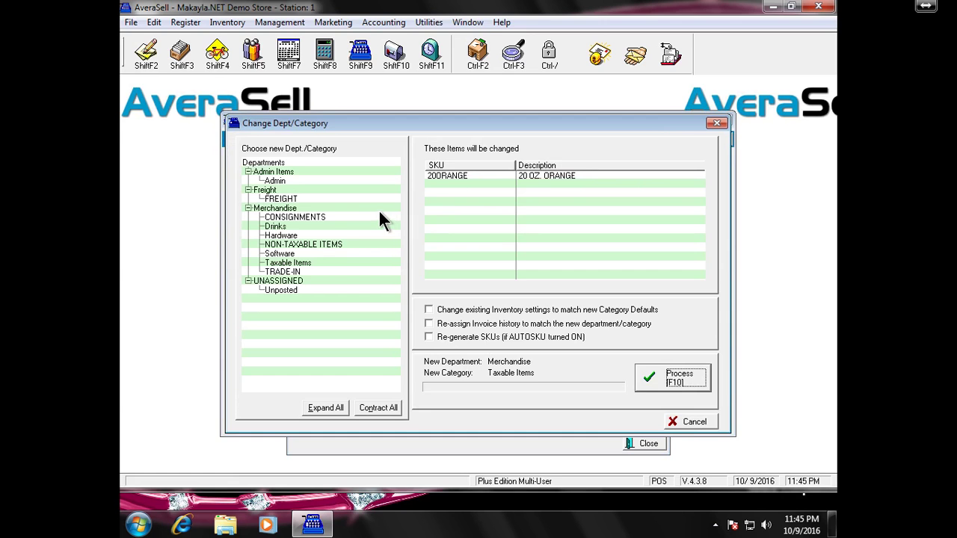
{"action": "left_click", "coordinate": [276, 226]}
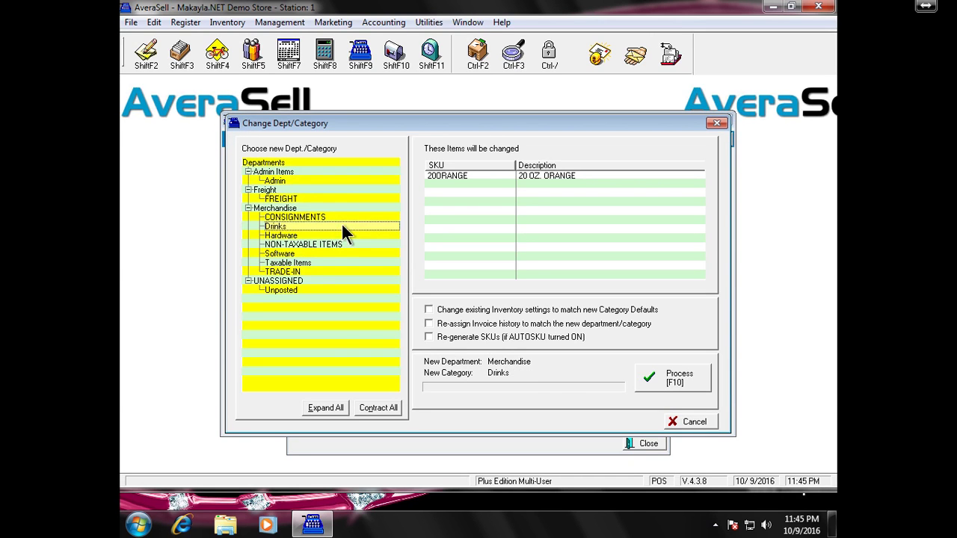
{"action": "left_click", "coordinate": [686, 378]}
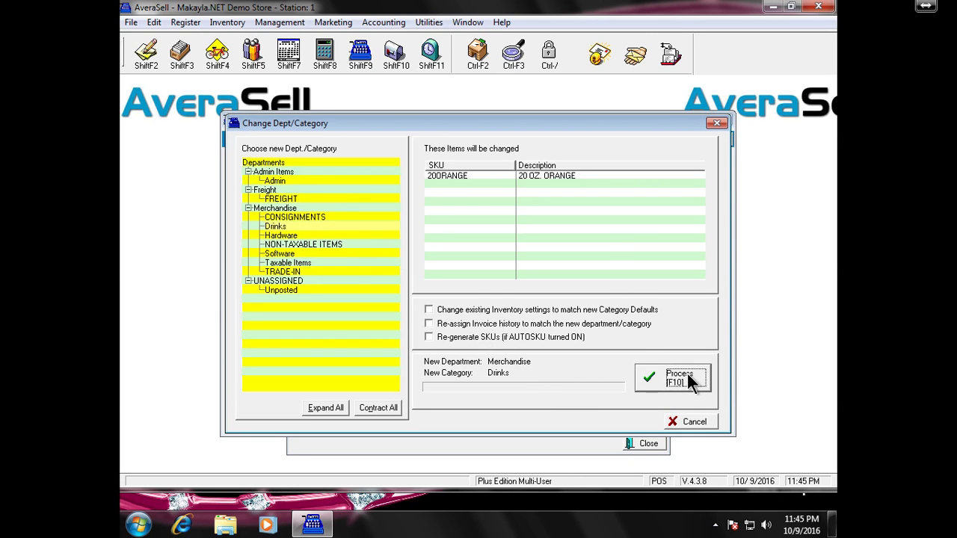
{"action": "left_click", "coordinate": [481, 299]}
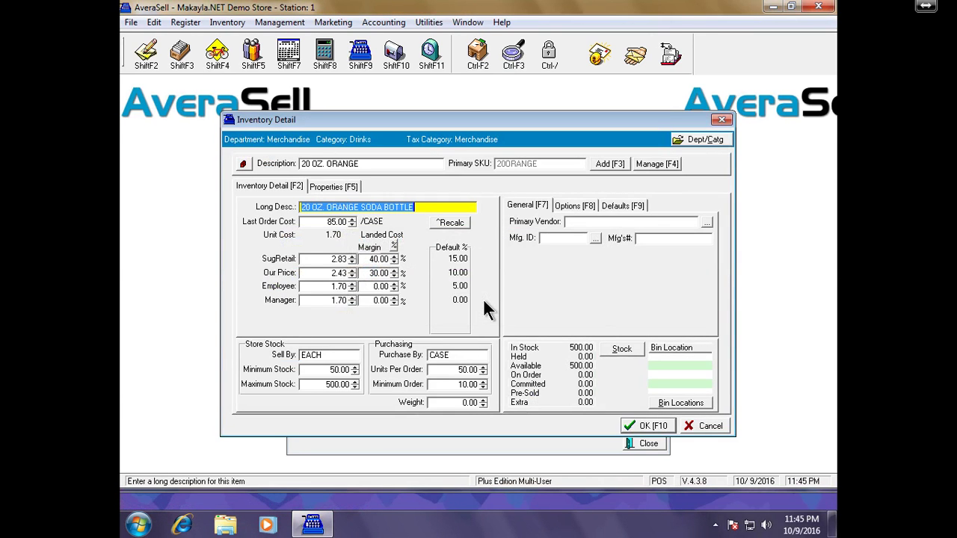
{"action": "left_click", "coordinate": [726, 121]}
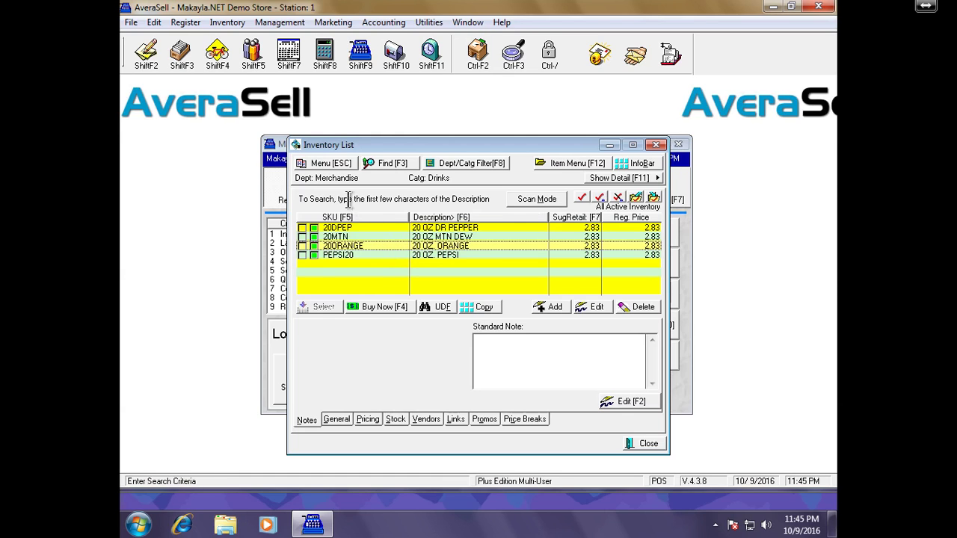
Step: Show categories in the inventory list and move the 20 OZ MTN DEW item to the Merchandise department's Drinks category
{"action": "left_click", "coordinate": [350, 165]}
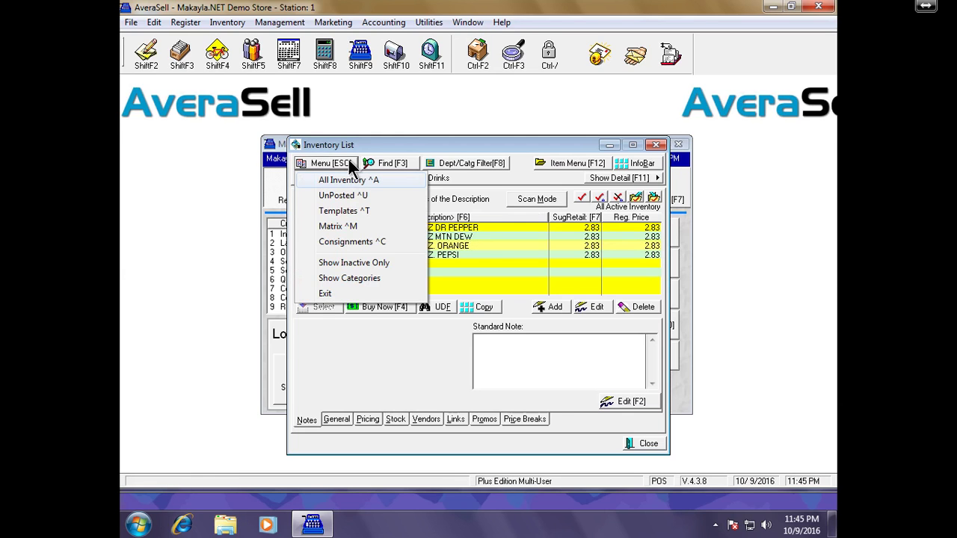
{"action": "left_click", "coordinate": [377, 278]}
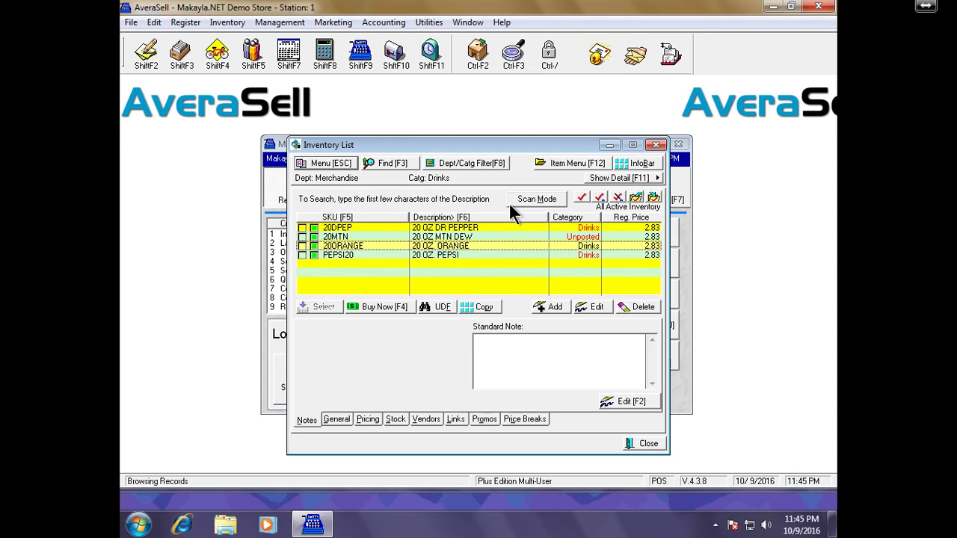
{"action": "left_click", "coordinate": [570, 237]}
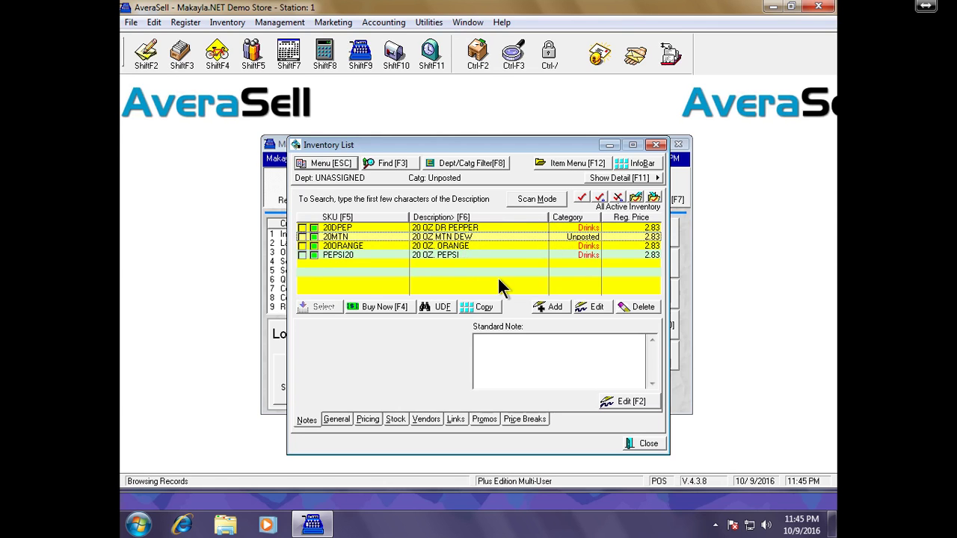
{"action": "left_click", "coordinate": [596, 308]}
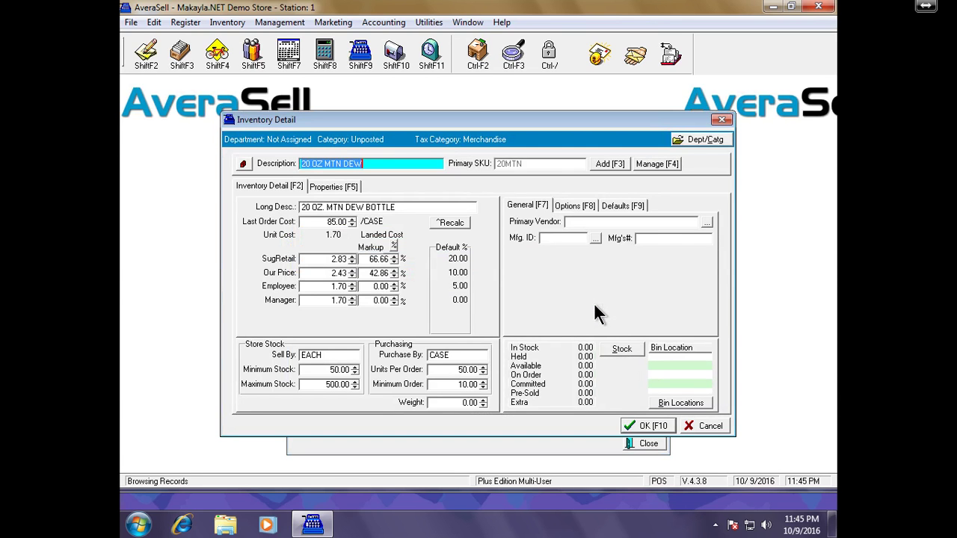
{"action": "left_click", "coordinate": [716, 141]}
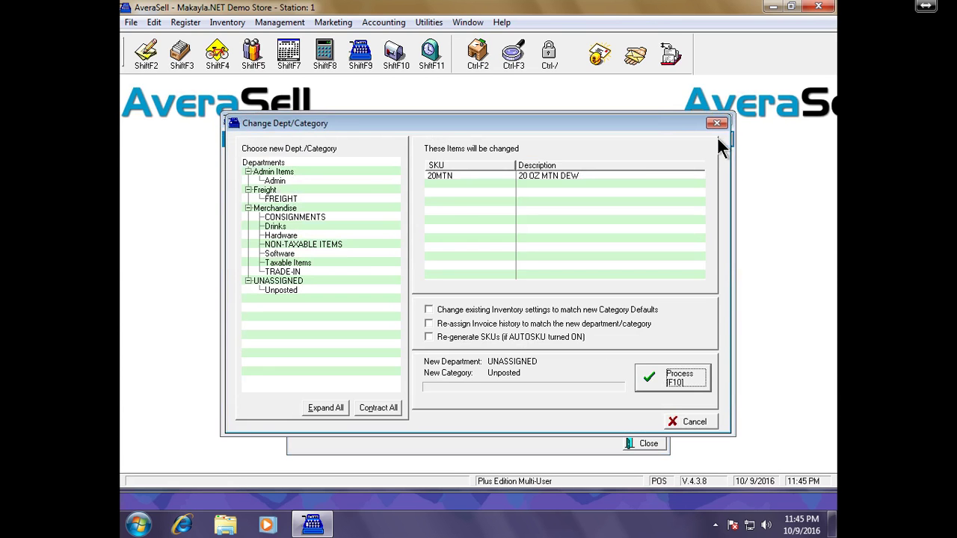
{"action": "left_click", "coordinate": [319, 224]}
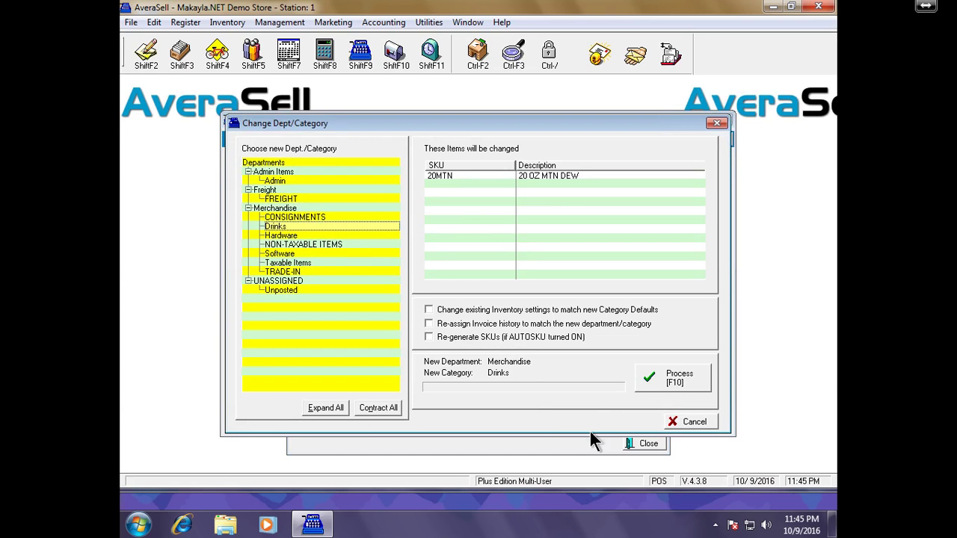
{"action": "left_click", "coordinate": [683, 378]}
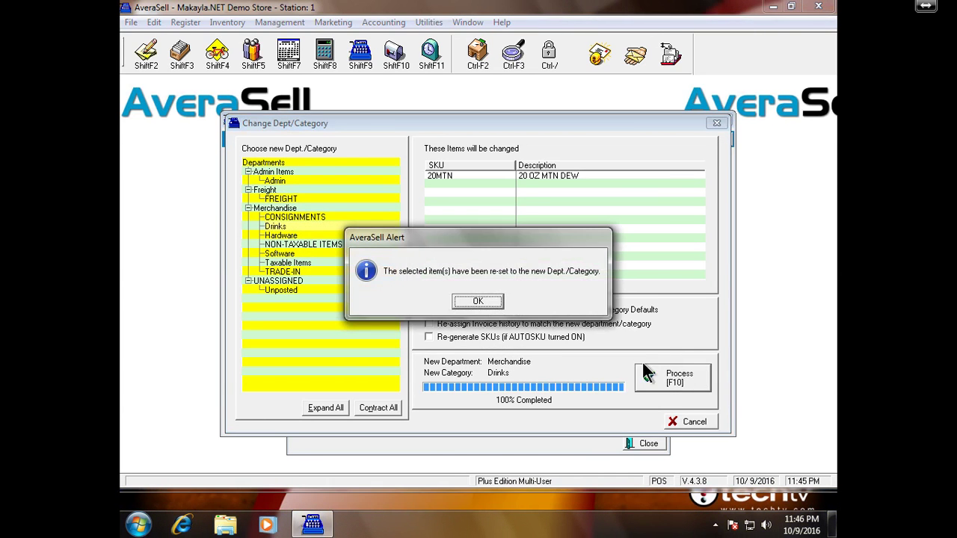
{"action": "left_click", "coordinate": [488, 302]}
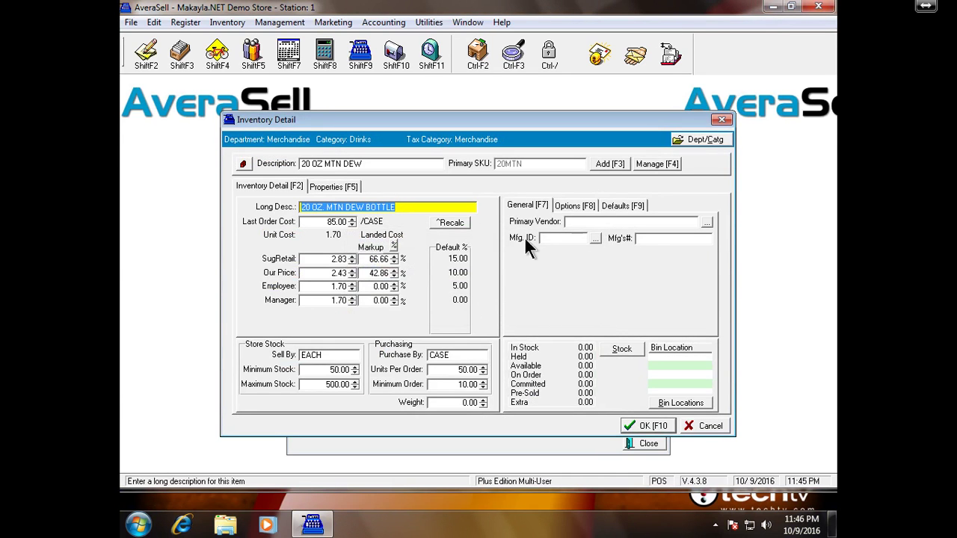
{"action": "left_click", "coordinate": [721, 119]}
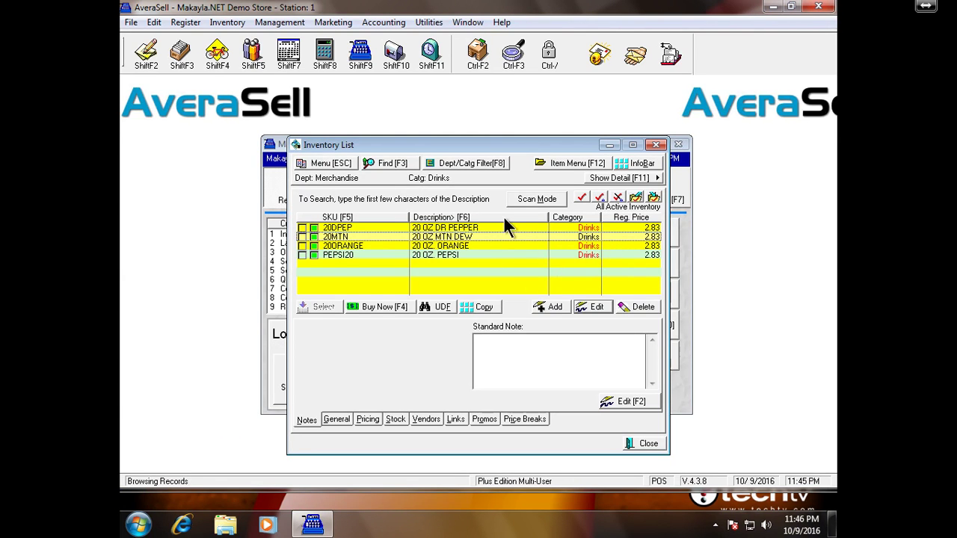
Step: Turn off the category display in the inventory list and close the list
{"action": "left_click", "coordinate": [328, 163]}
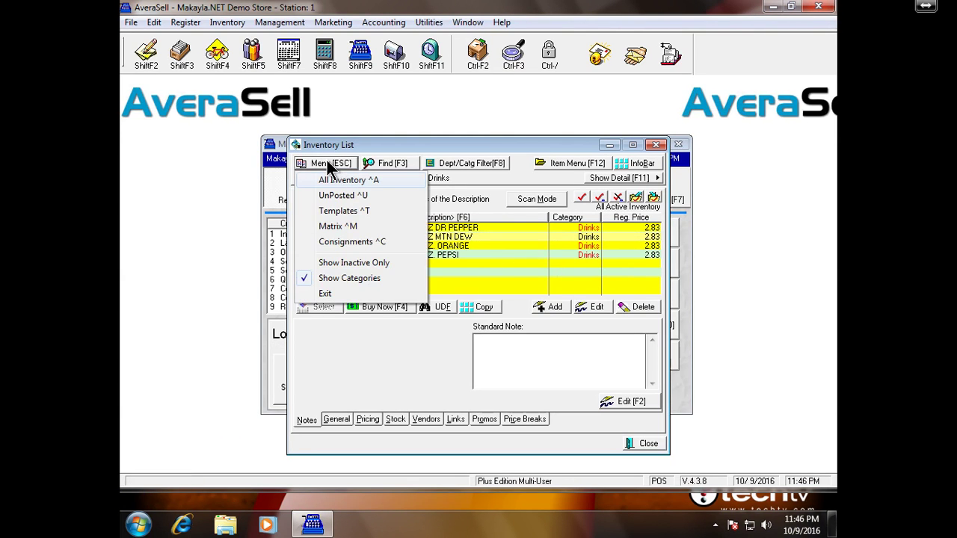
{"action": "left_click", "coordinate": [363, 279]}
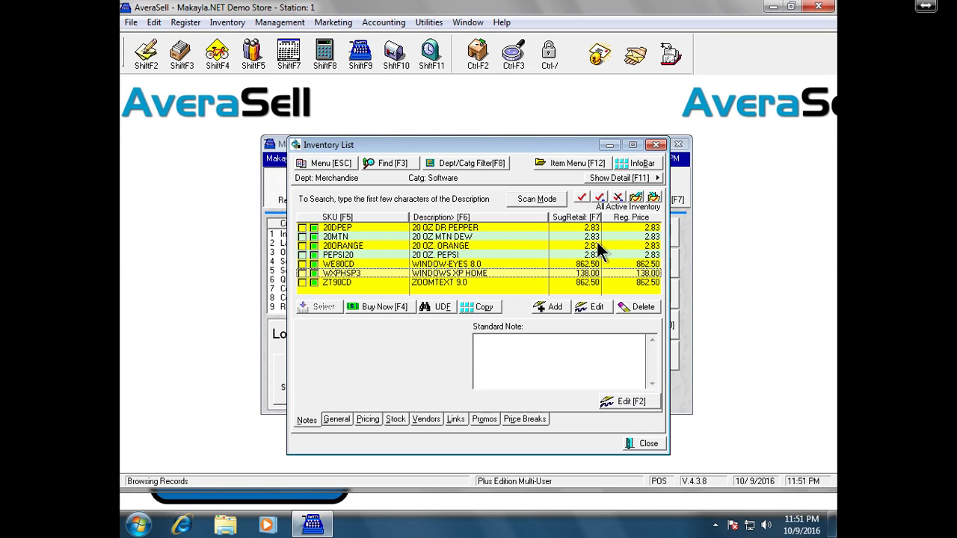
{"action": "left_click", "coordinate": [644, 444]}
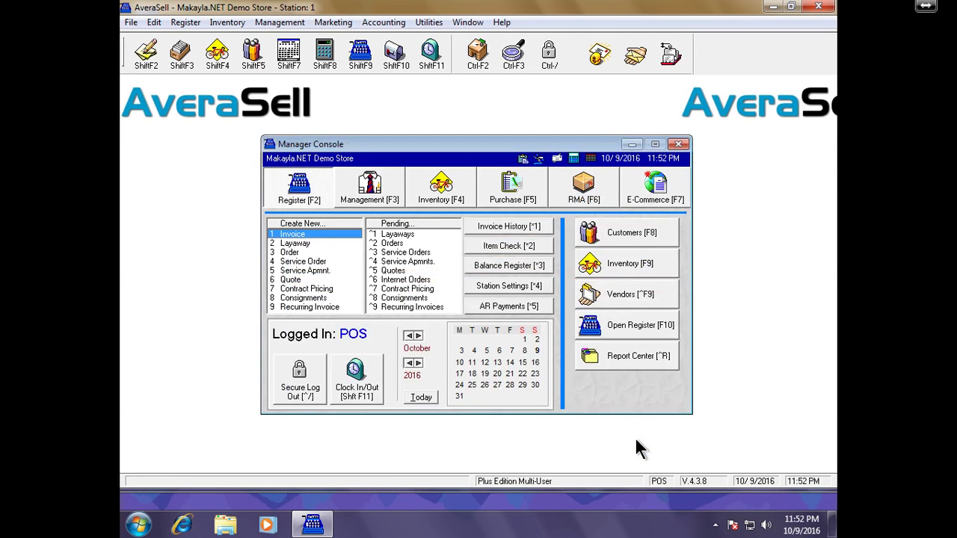